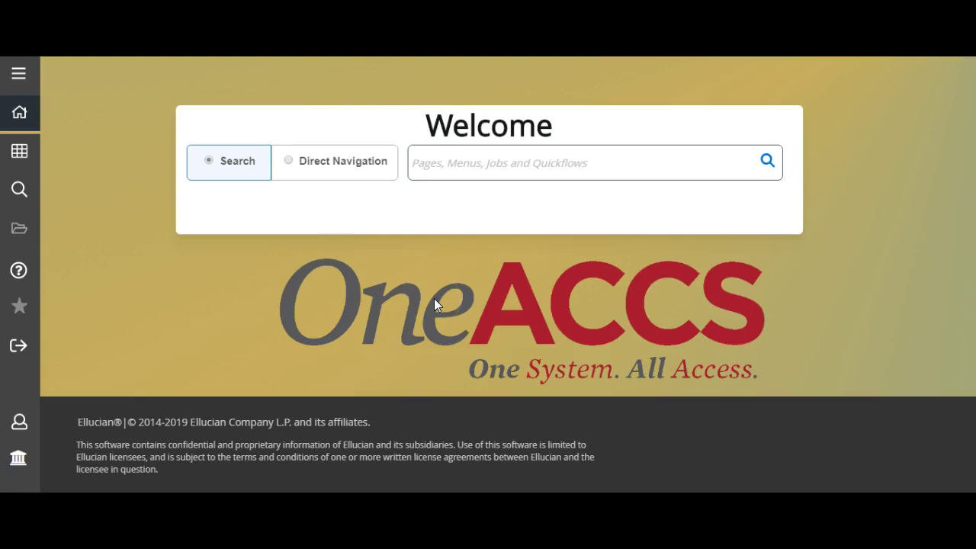
Find the Schedule page by searching for SSASECT and open it
left_click(431, 163)
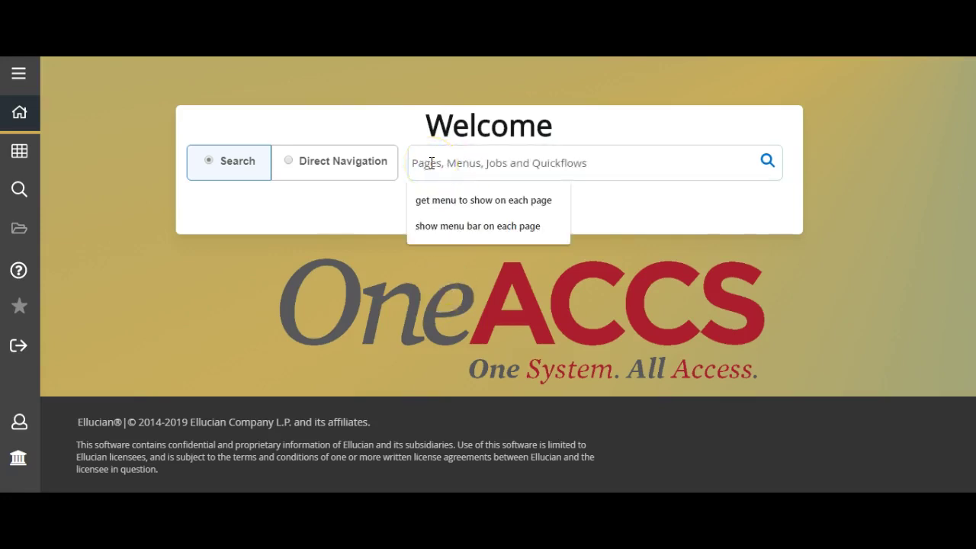
type("ss")
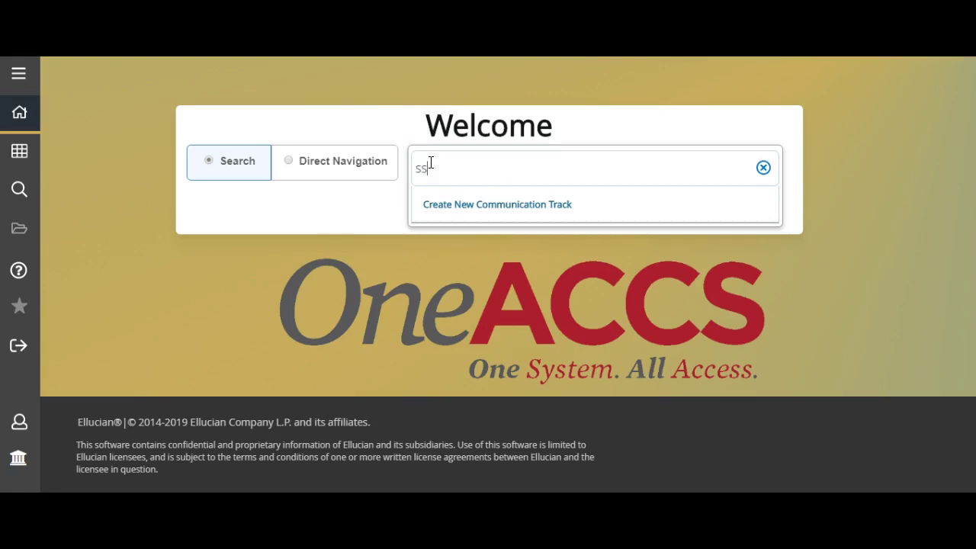
type("a")
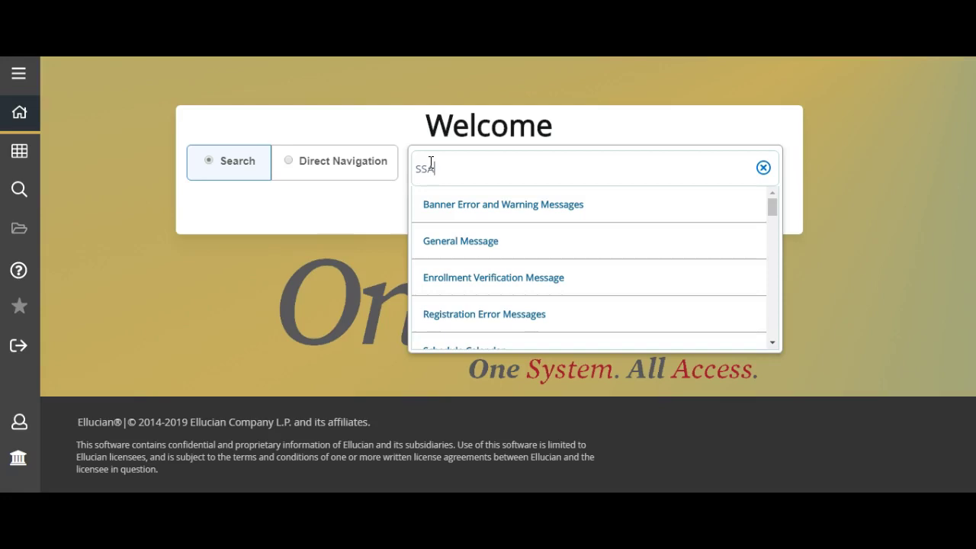
type("sect")
left_click(470, 170)
key("BackSpace")
key("BackSpace")
key("BackSpace")
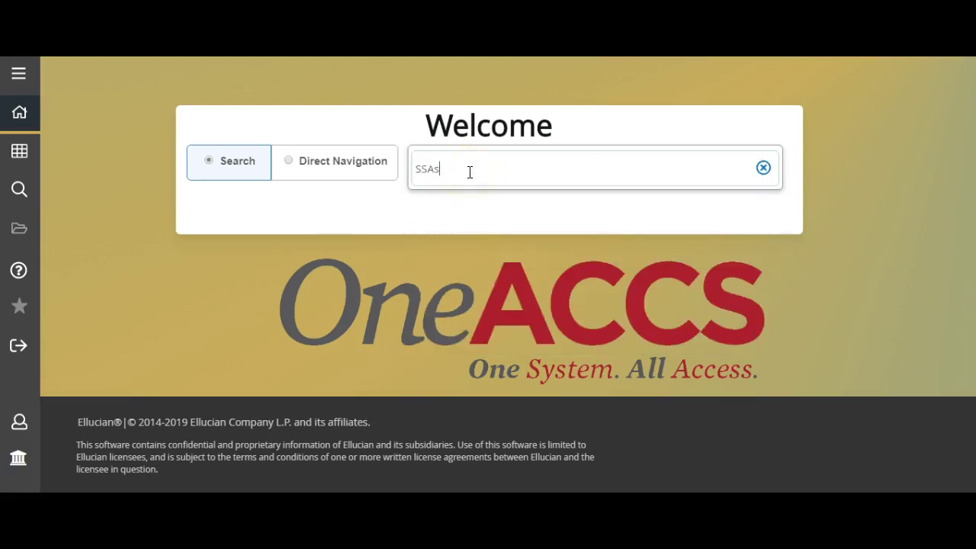
type("ect")
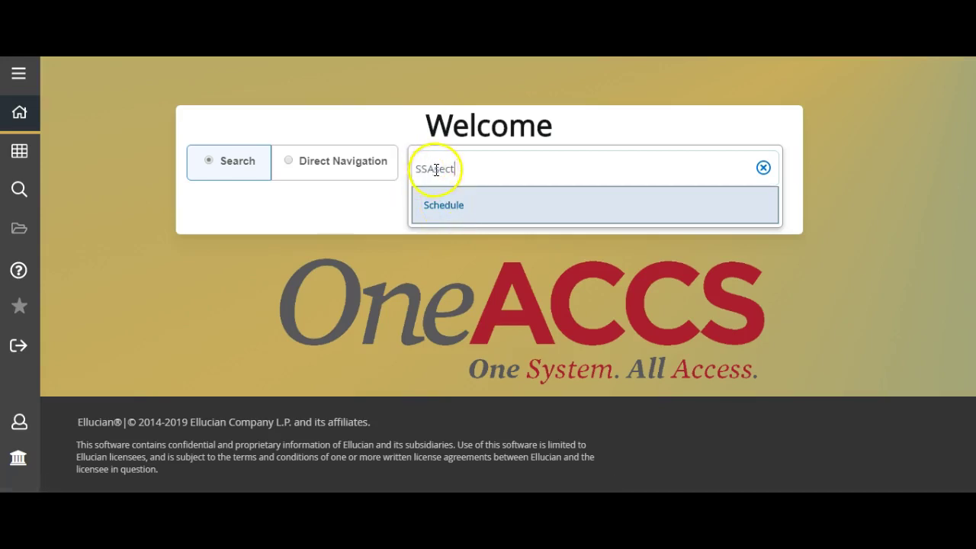
left_click(448, 212)
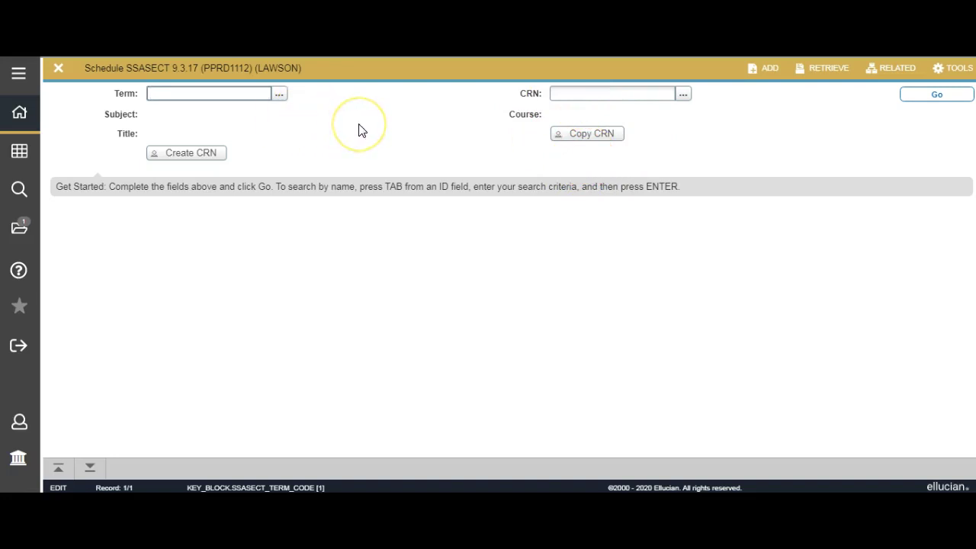
left_click(561, 140)
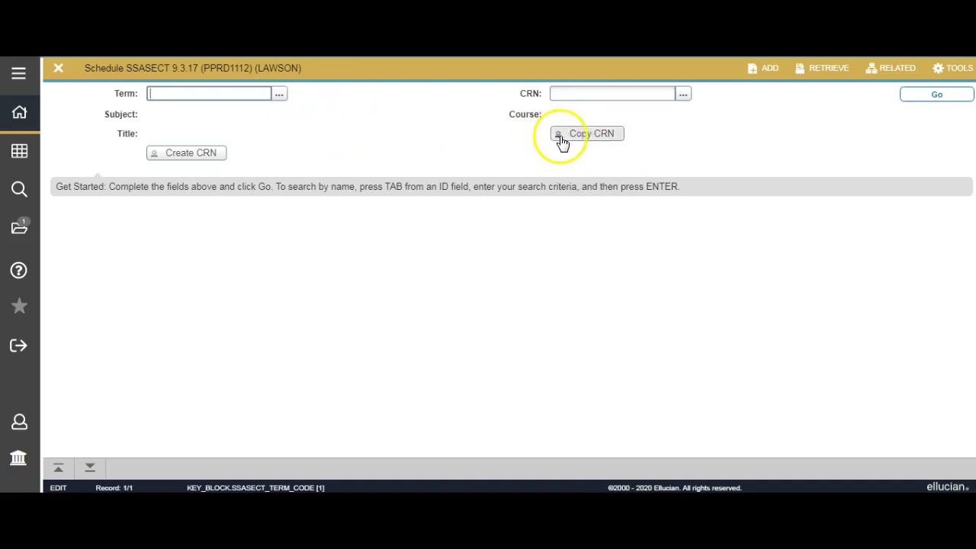
left_click(560, 139)
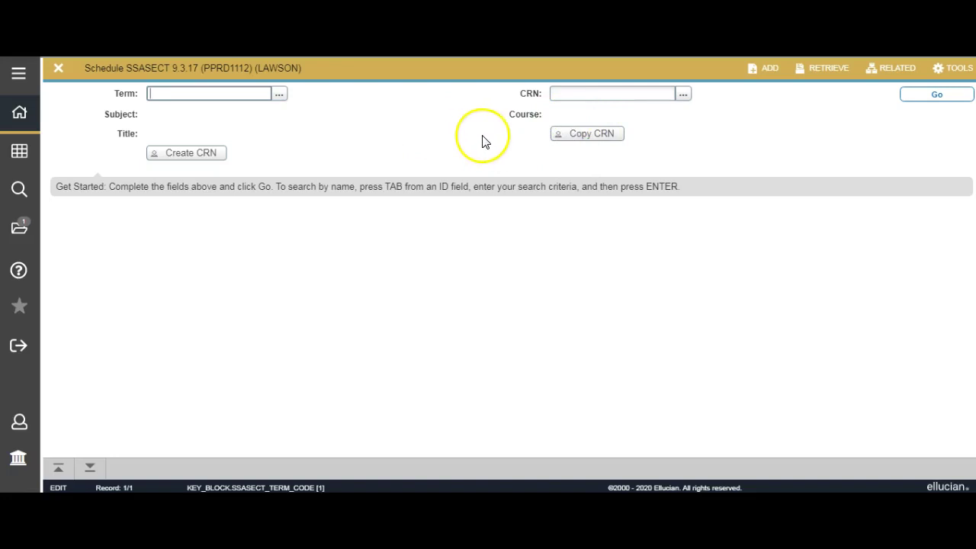
left_click(941, 74)
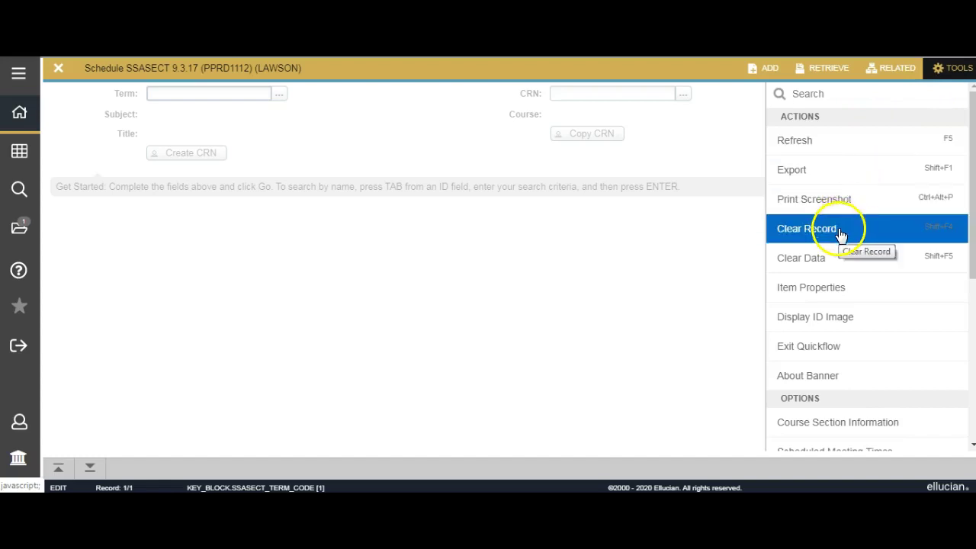
left_click(617, 275)
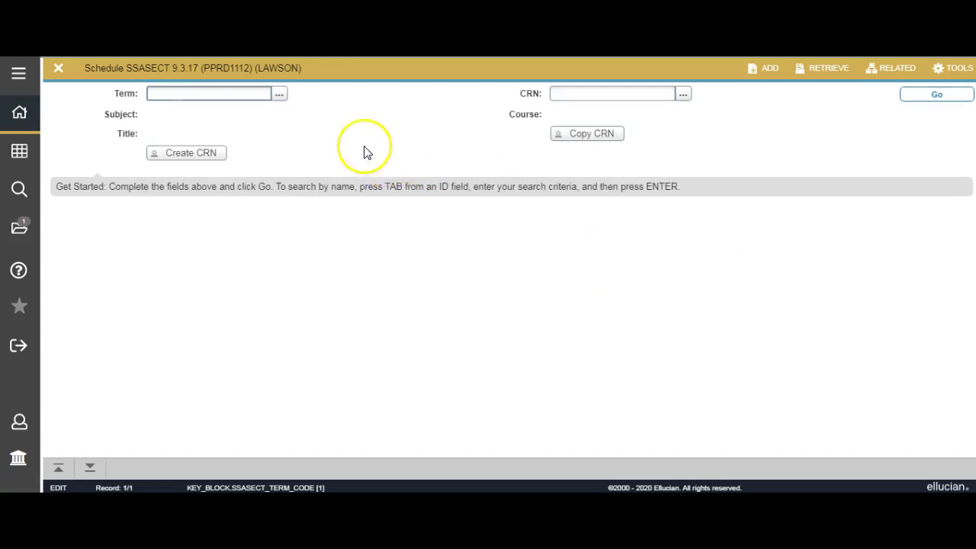
Enter 202110 as the term code for the new course section
left_click(177, 93)
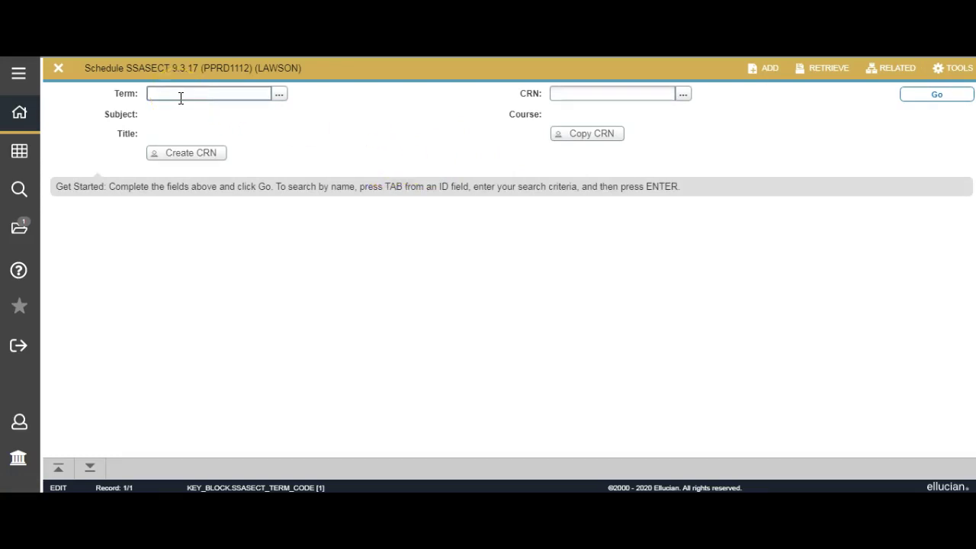
type("2021")
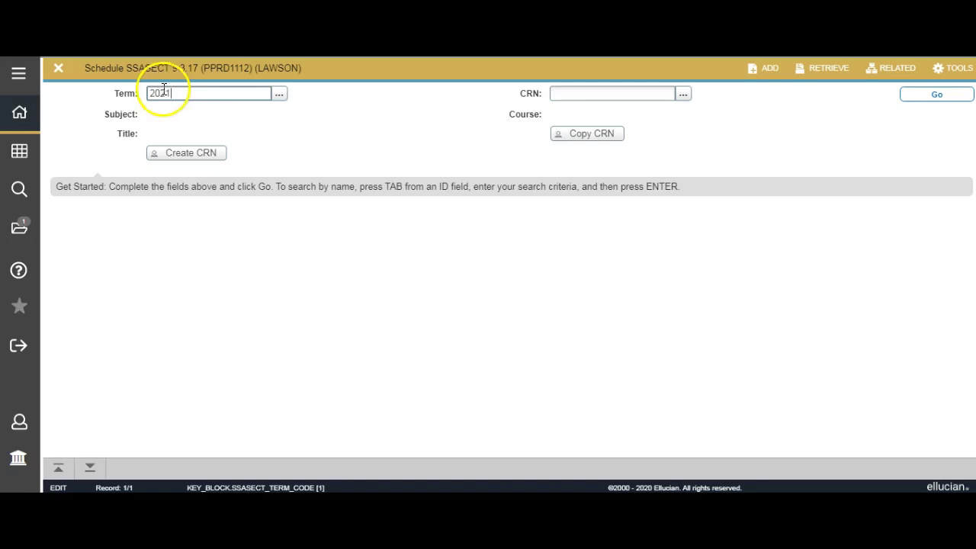
left_click_drag(174, 93, 149, 93)
left_click(162, 93)
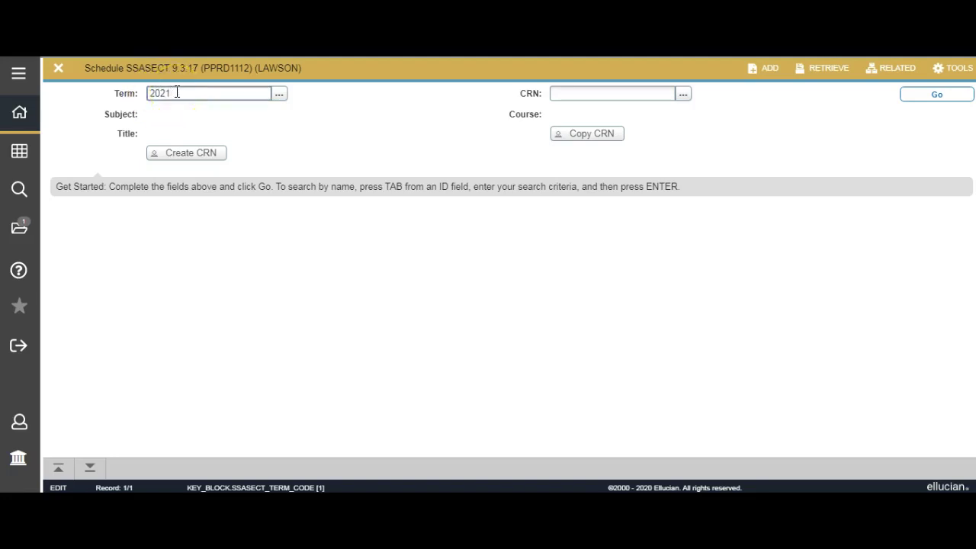
type("1")
left_click(188, 93)
type("0")
Try the term code with the endings 10, 20 and 30, leaving 202110 entered as the term
left_click(188, 93)
key("BackSpace")
key("BackSpace")
key("BackSpace")
key("BackSpace")
key("BackSpace")
key("BackSpace")
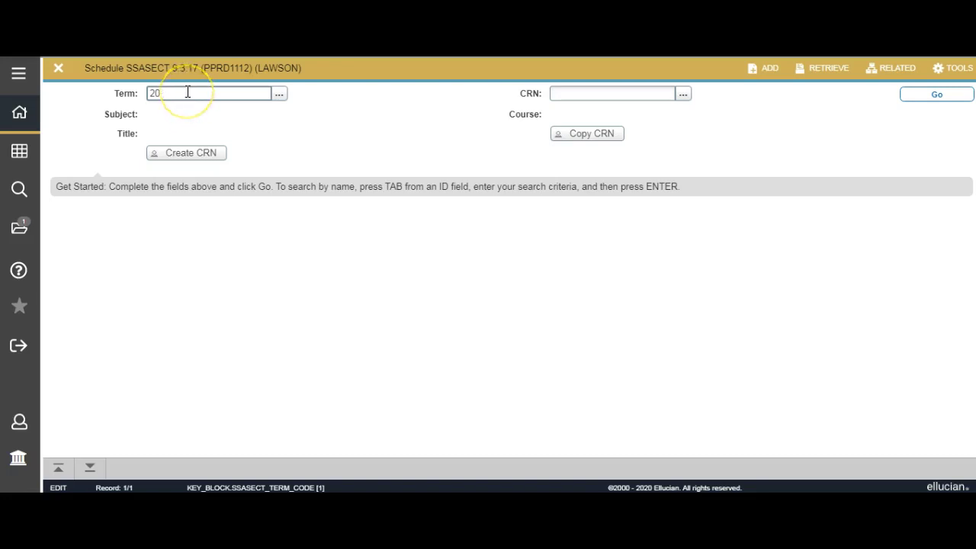
type("10")
key("BackSpace")
key("BackSpace")
type("20")
key("BackSpace")
key("BackSpace")
type("30")
key("BackSpace")
key("BackSpace")
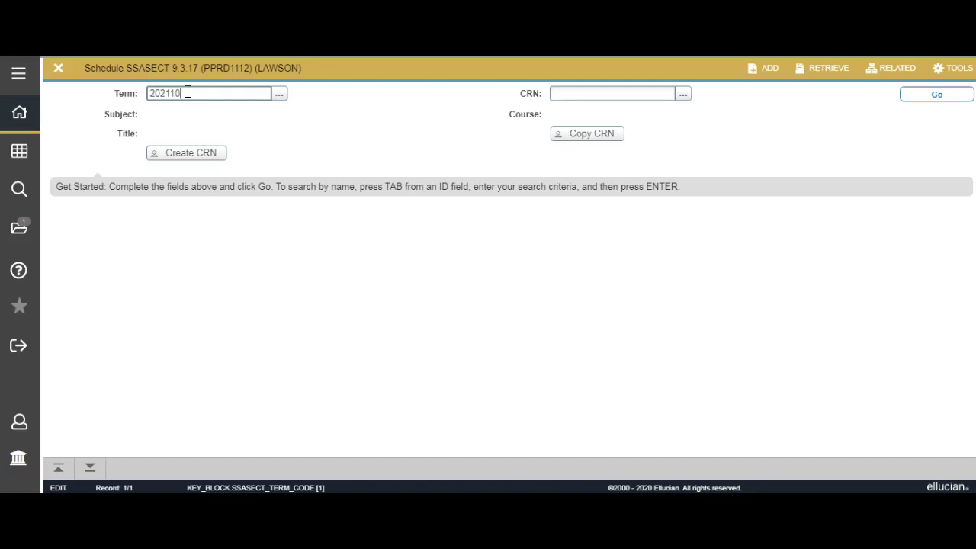
left_click(189, 93)
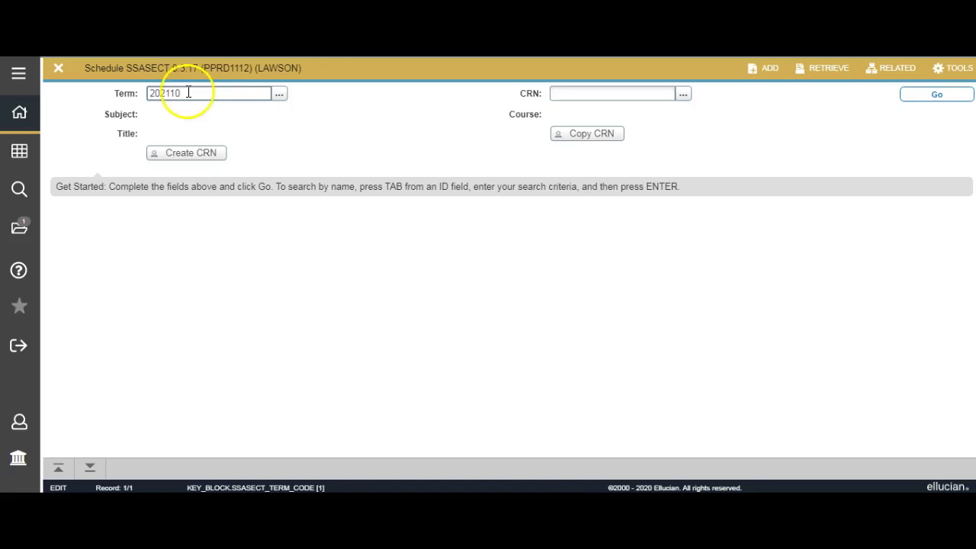
Choose term 202110, Fall 2020, from the list of terms and accept it
left_click(280, 95)
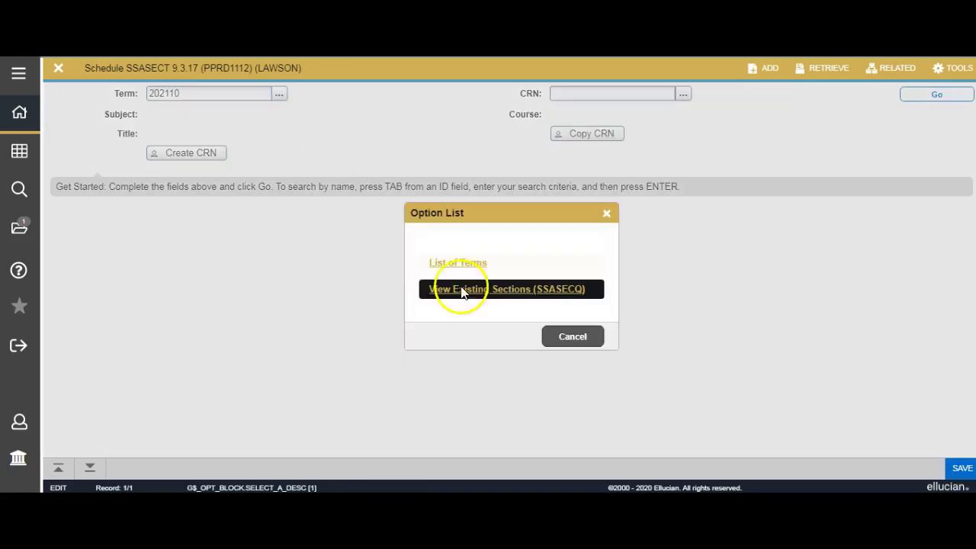
left_click(464, 265)
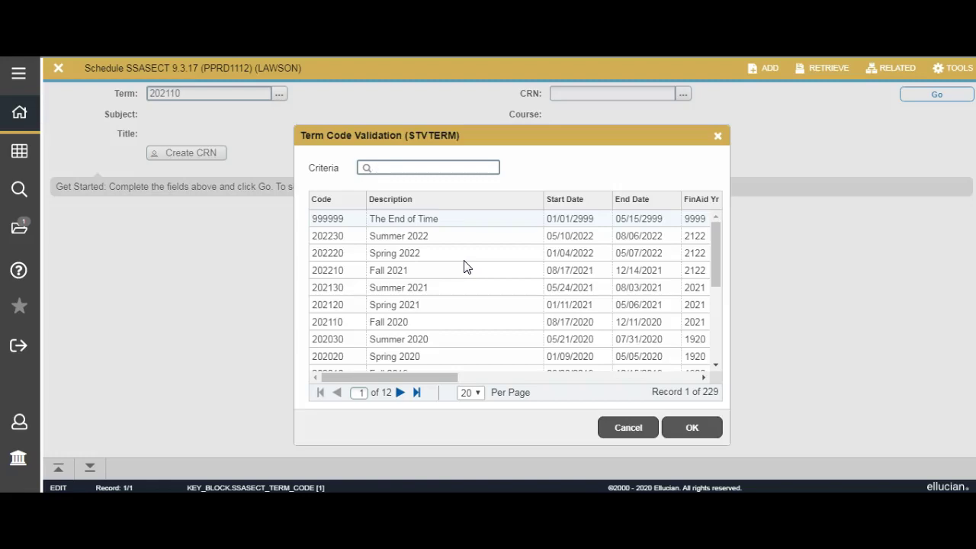
mouse_move(717, 243)
left_mouse_down()
mouse_move(716, 265)
mouse_move(719, 246)
left_mouse_up()
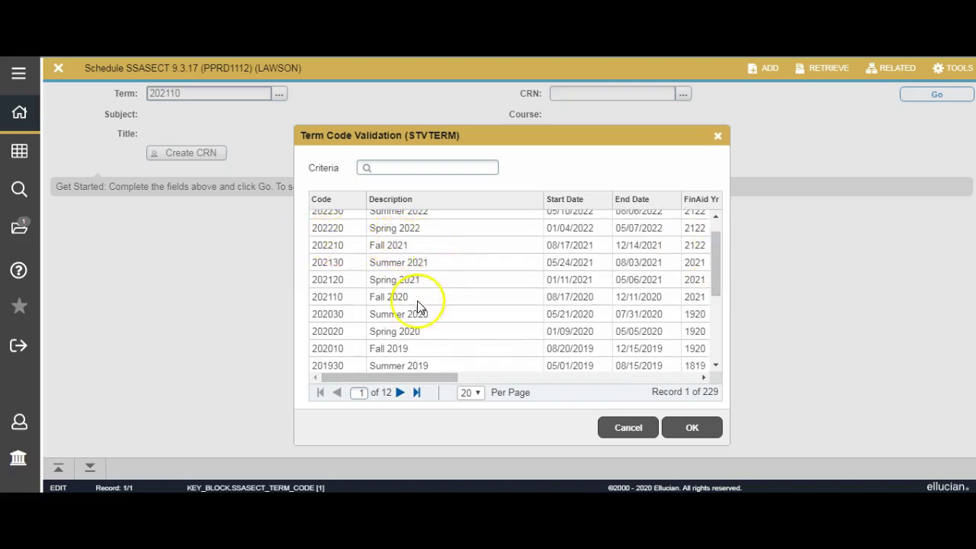
left_click(347, 301)
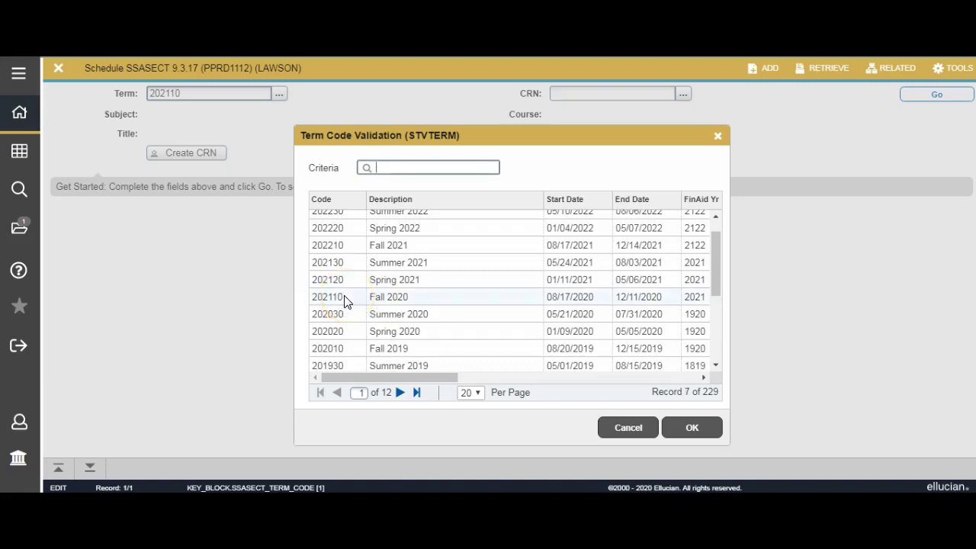
left_click(677, 429)
Create a new CRN for subject SPH, course number 107, accepting the default title and section value 0
left_click(192, 153)
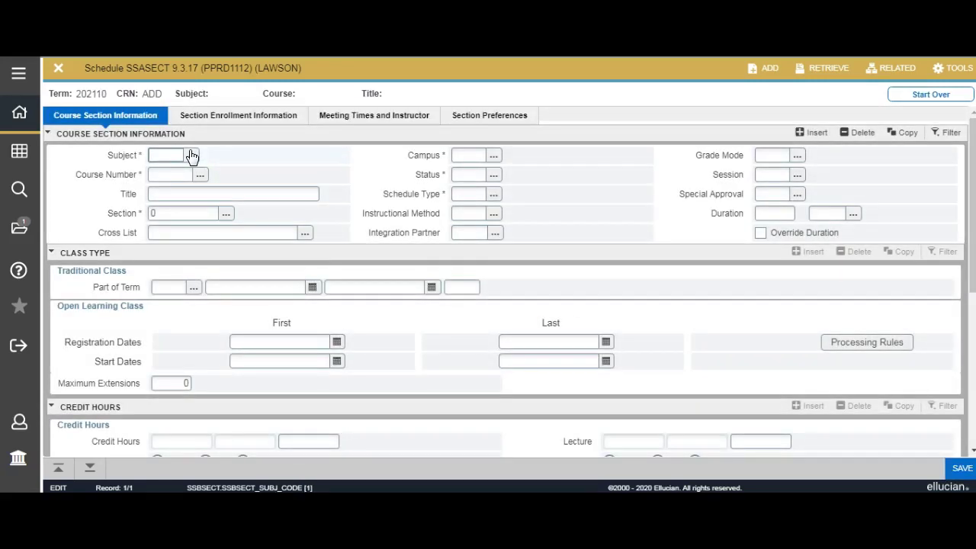
left_click(218, 155)
key("Tab")
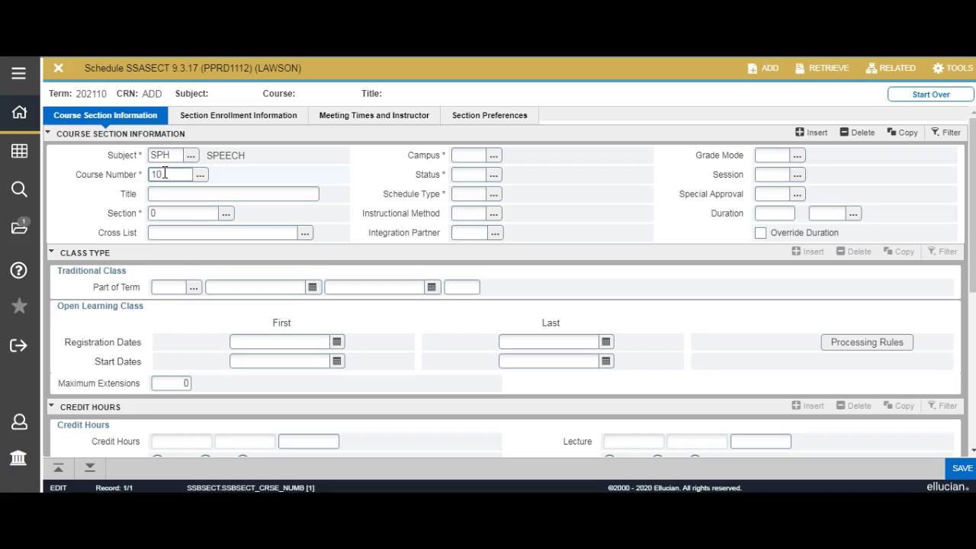
key("Tab")
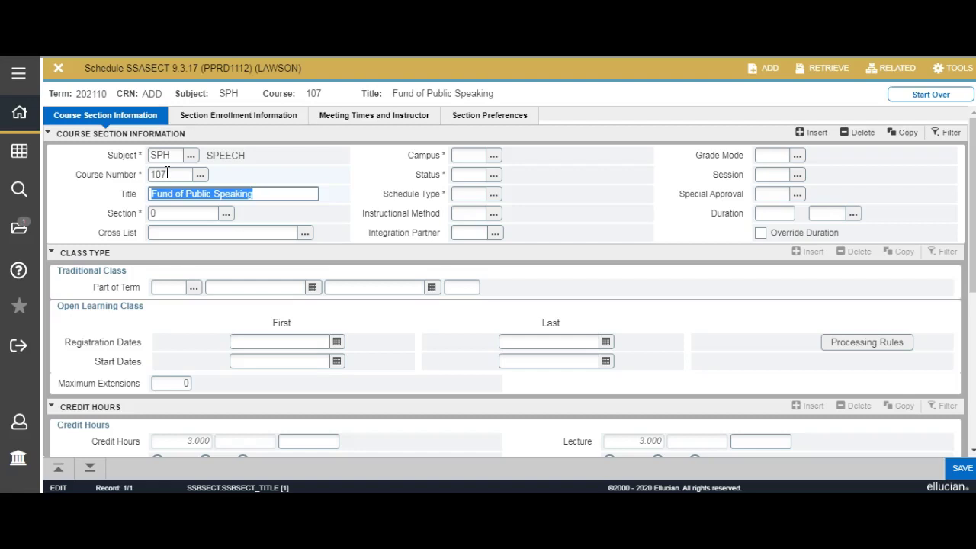
left_click(267, 194)
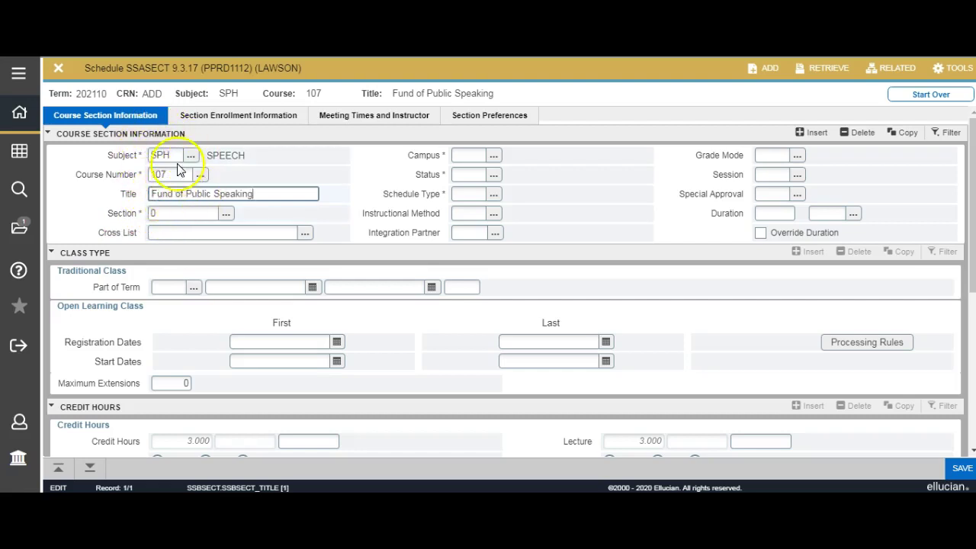
key("Tab")
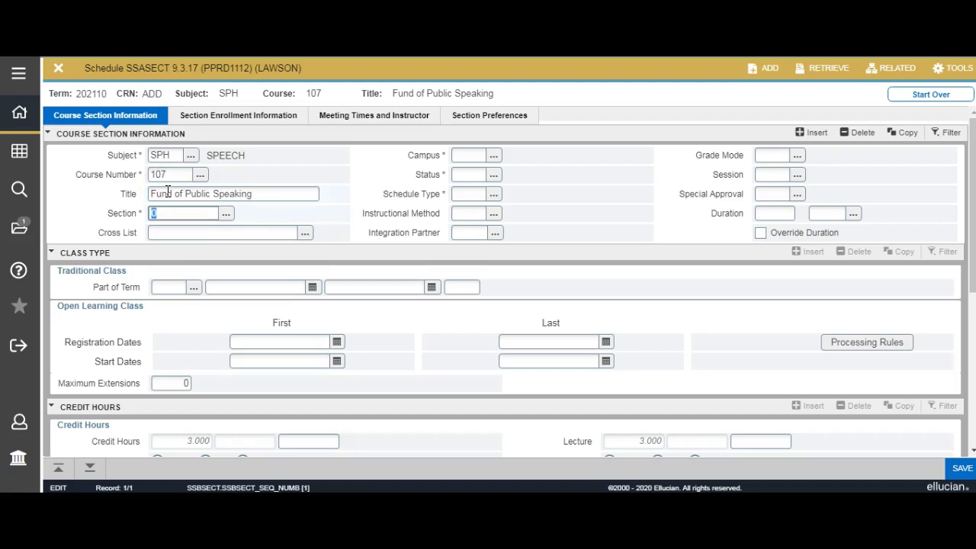
key("Tab")
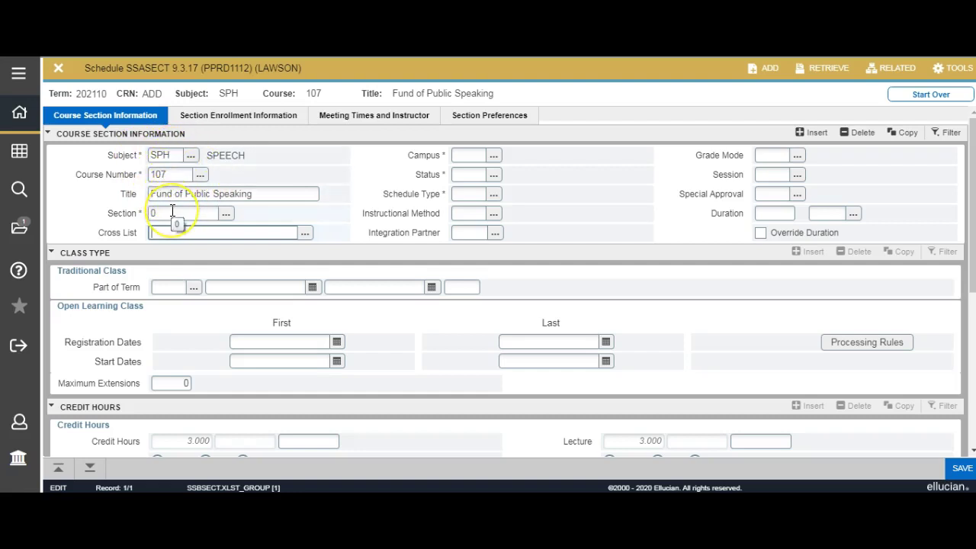
Set the section's campus to BW, Birmingham West Campus, from the list of campus codes
key("Tab")
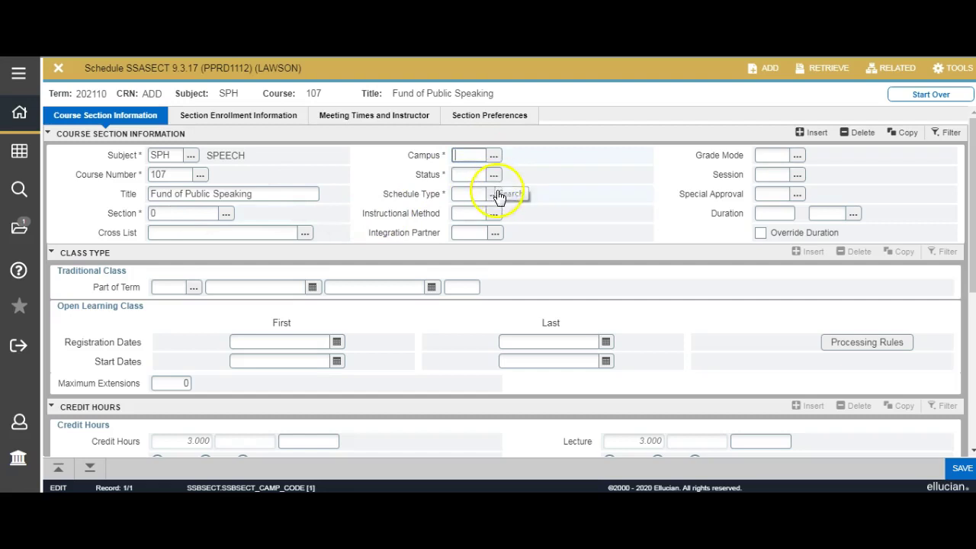
left_click(494, 157)
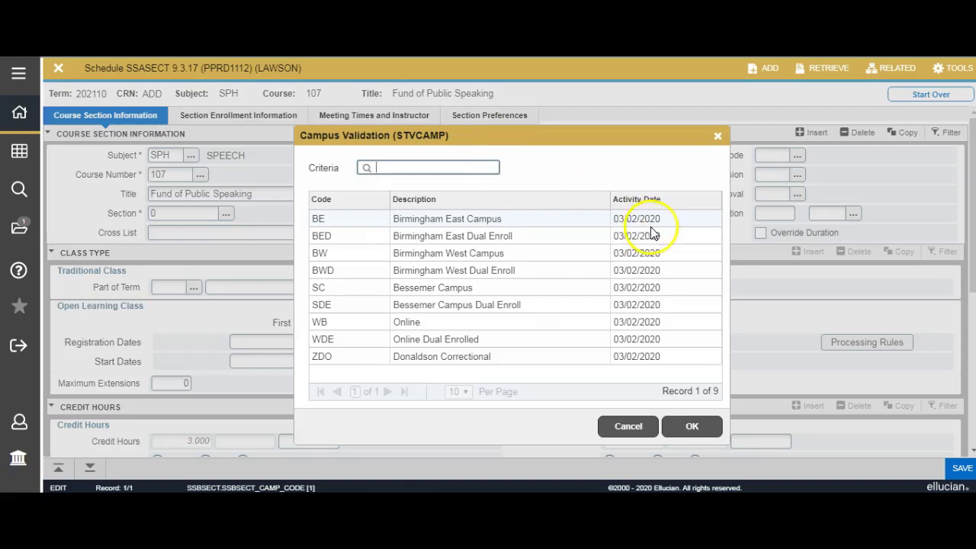
left_click(343, 259)
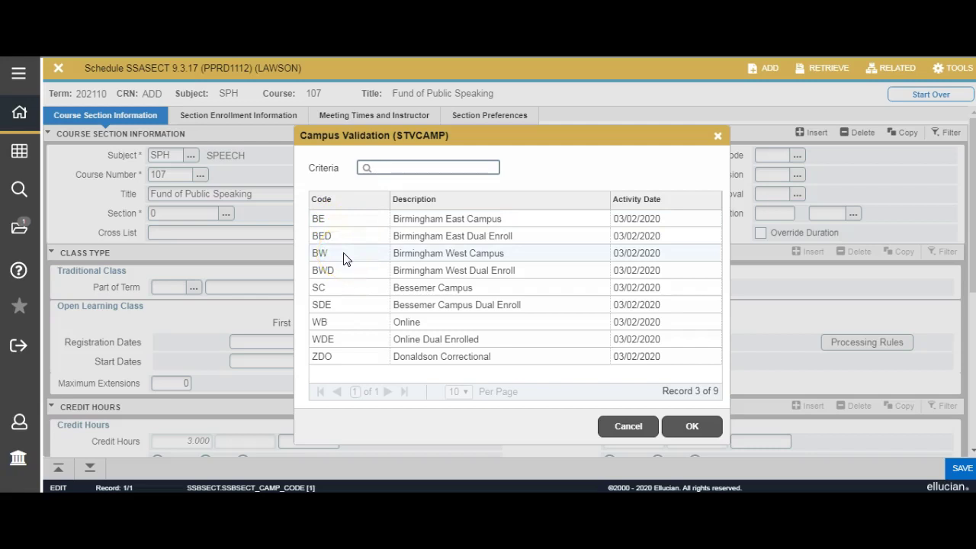
left_click(338, 258)
left_click(686, 426)
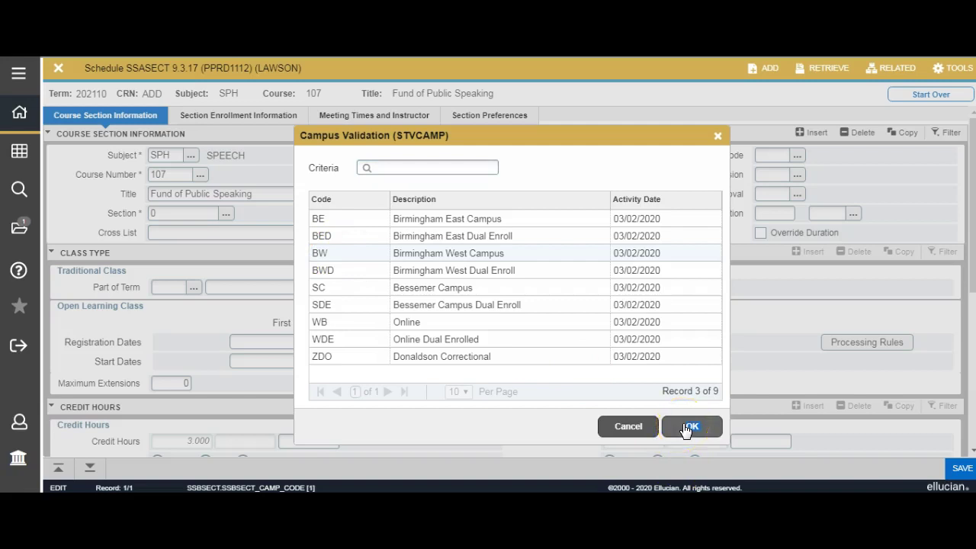
left_click(689, 428)
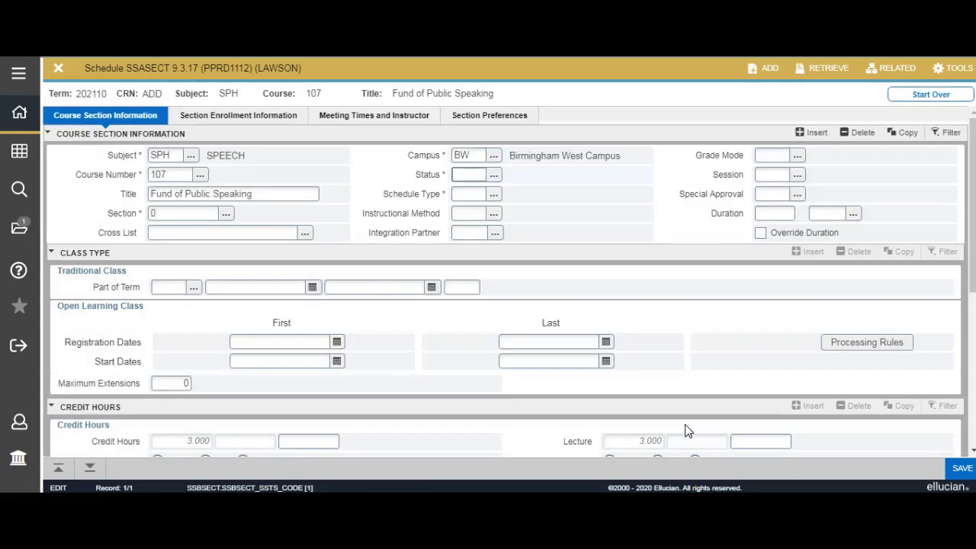
Set the section's status to A (Active) and its schedule type to LEC (Lecture)
left_click(494, 176)
left_click(439, 219)
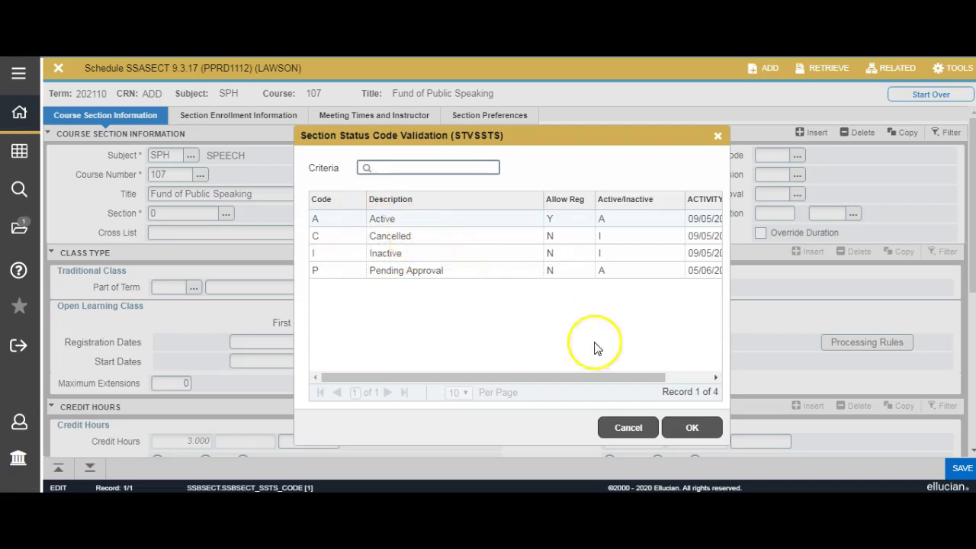
left_click(681, 430)
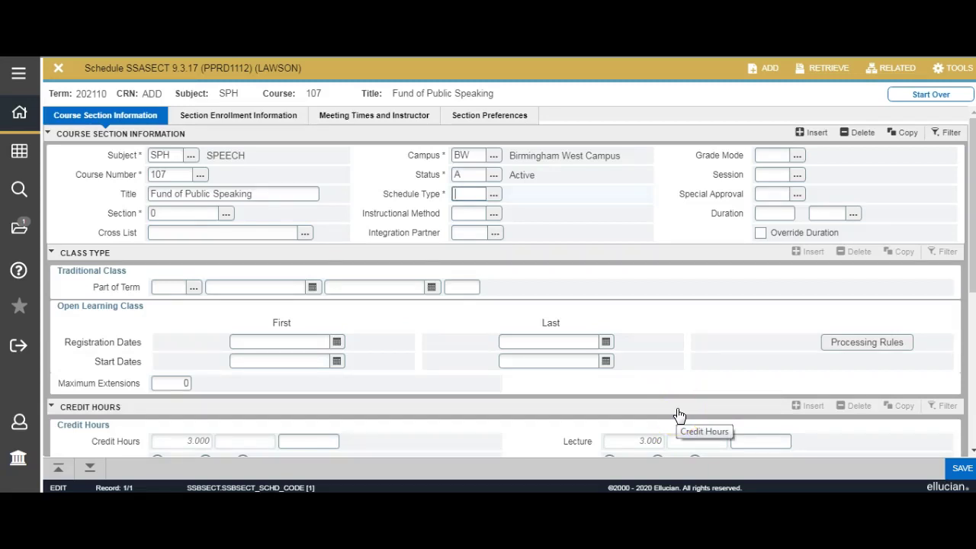
left_click(495, 197)
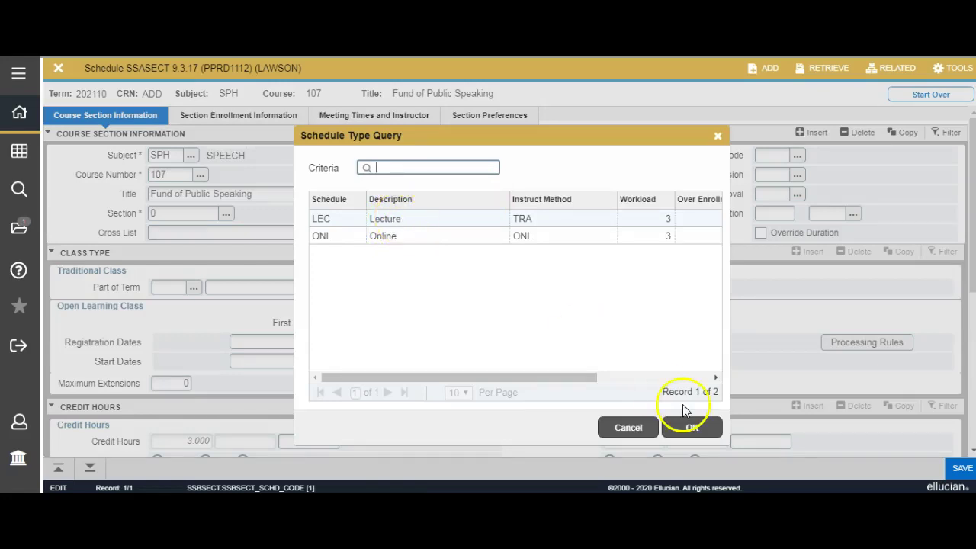
left_click(692, 428)
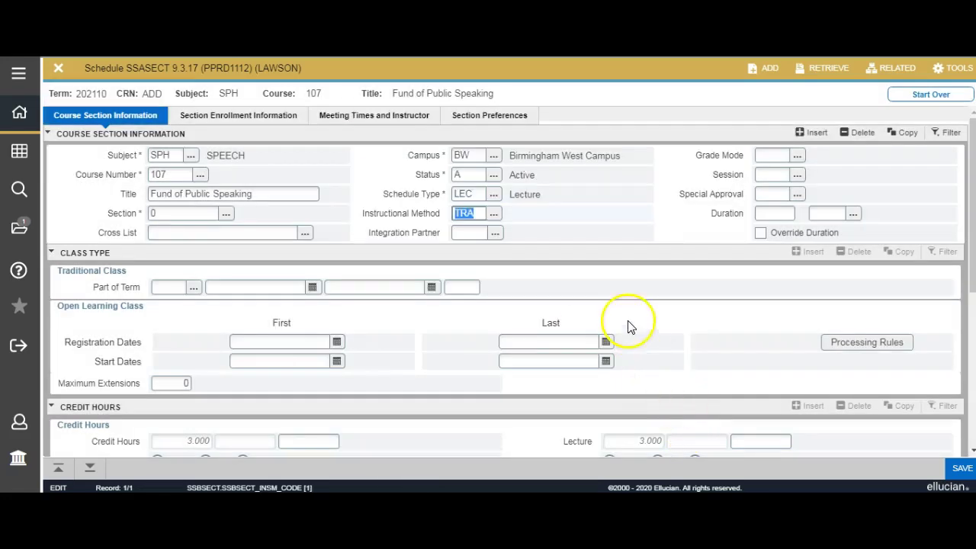
Set the section's session to D, Day, from the list of session codes
left_click(531, 221)
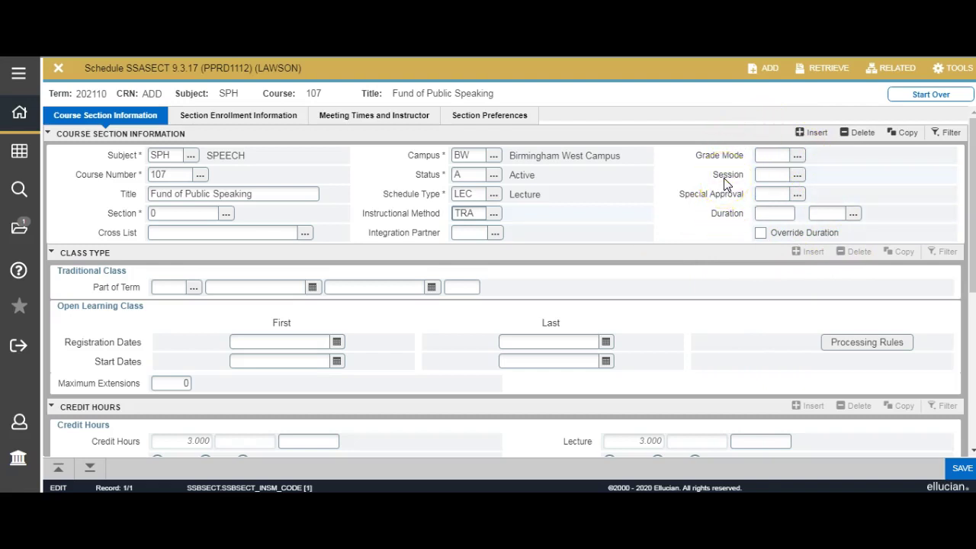
left_click(797, 175)
left_click(797, 175)
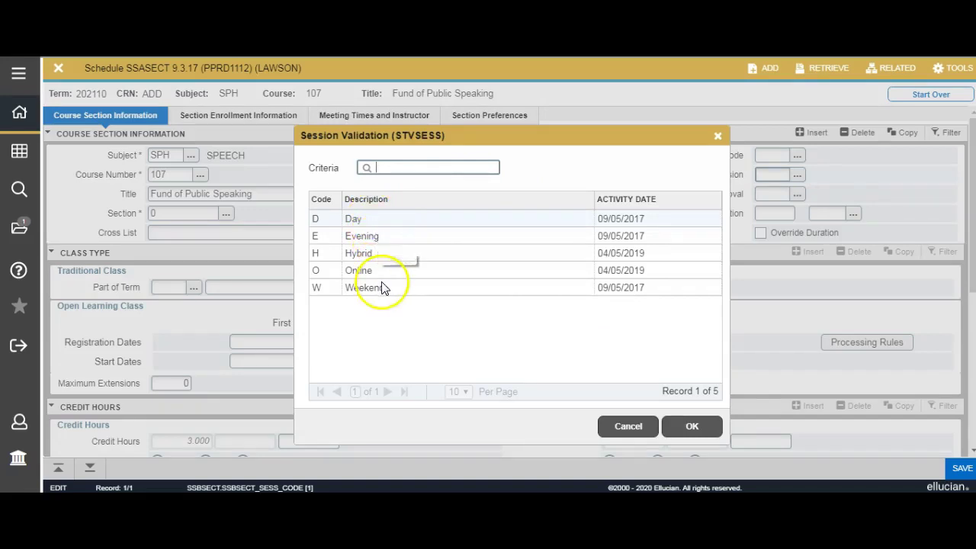
left_click(387, 240)
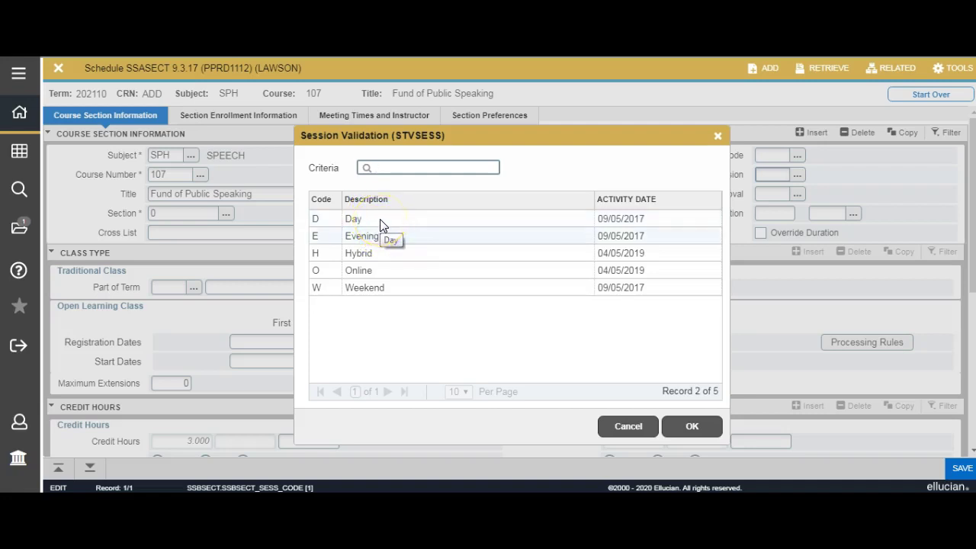
left_click(392, 290)
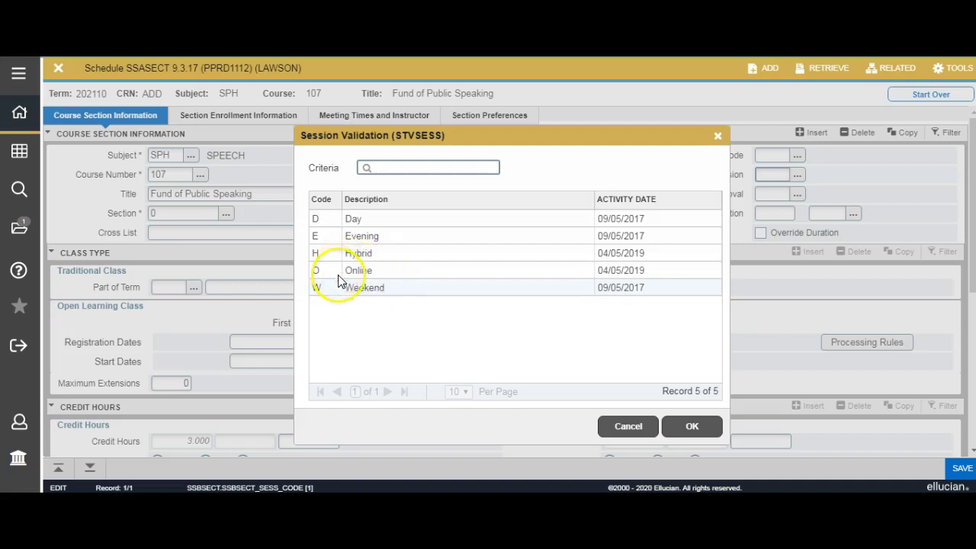
left_click(390, 270)
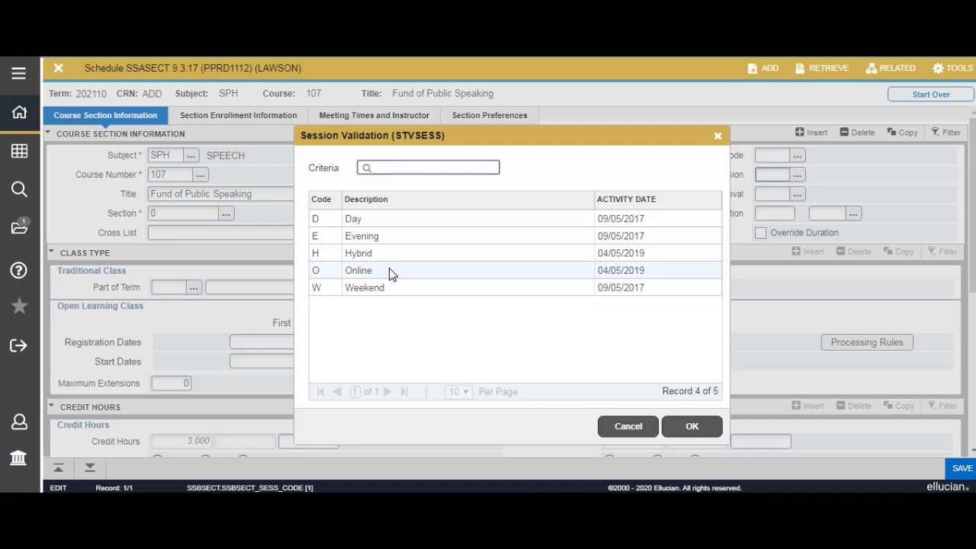
left_click(412, 287)
left_click(387, 236)
left_click(379, 219)
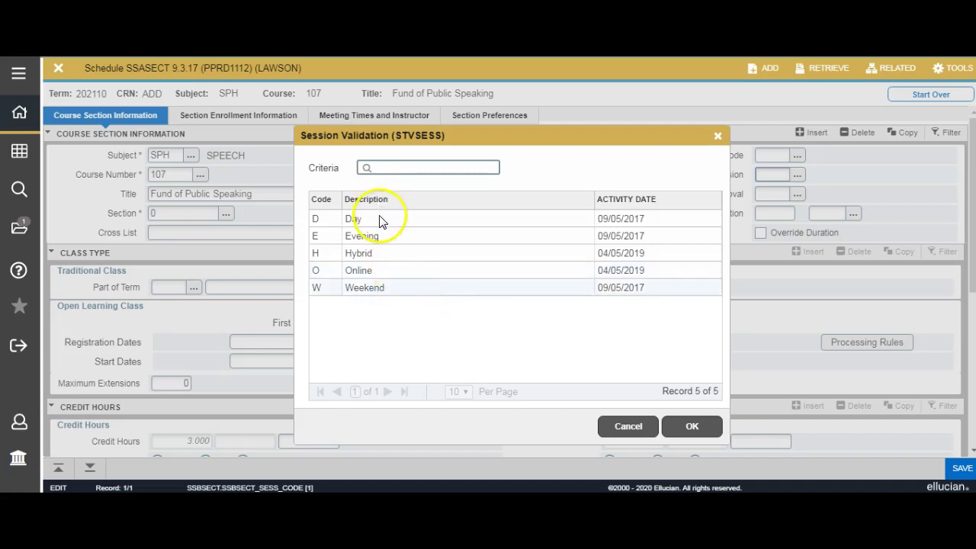
left_click(385, 238)
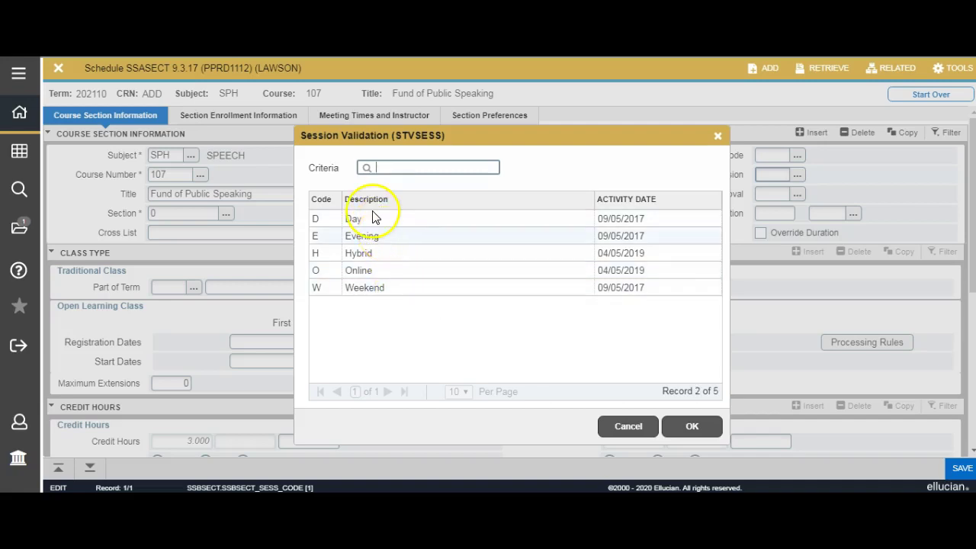
left_click(376, 219)
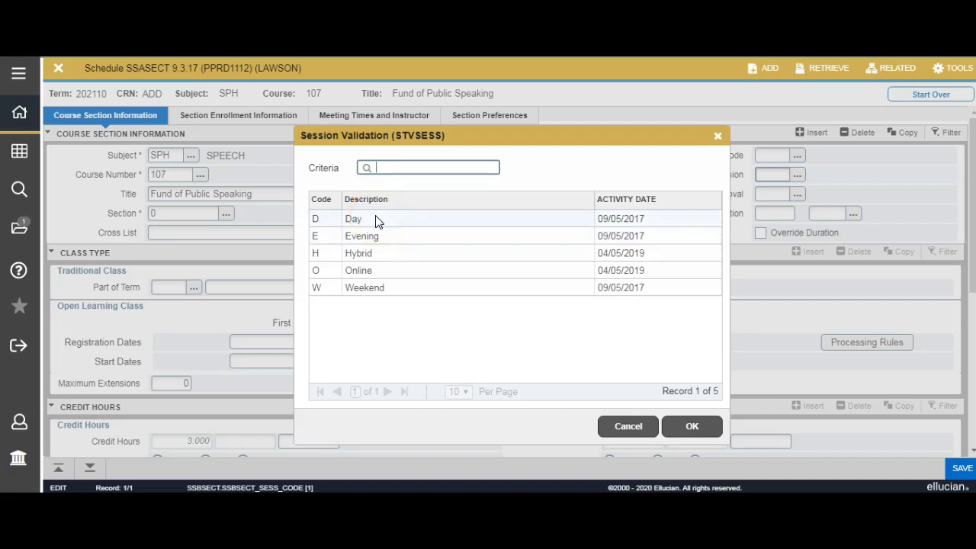
left_click(692, 426)
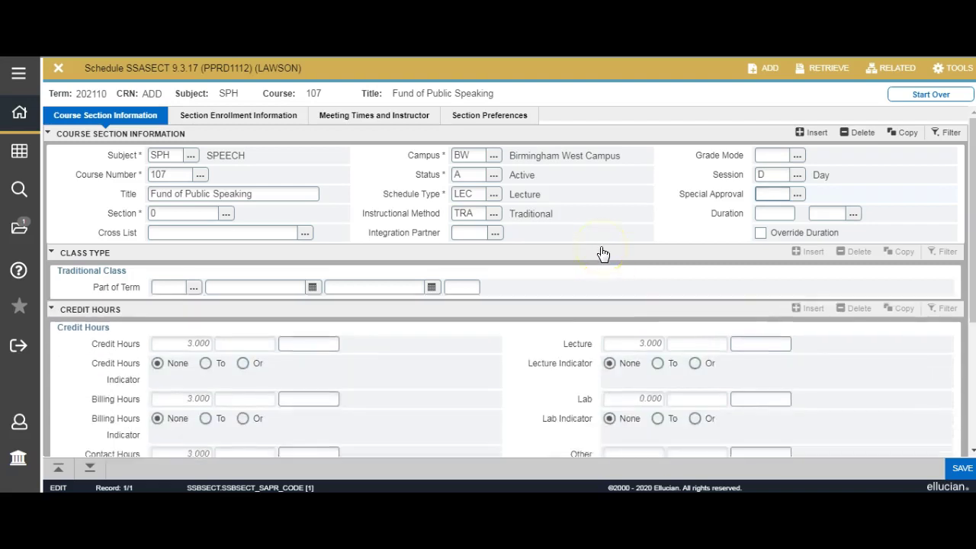
Collapse the Class Type, Credit Hours and Class Indicators sections to review the page layout, then expand them again
left_click(602, 253)
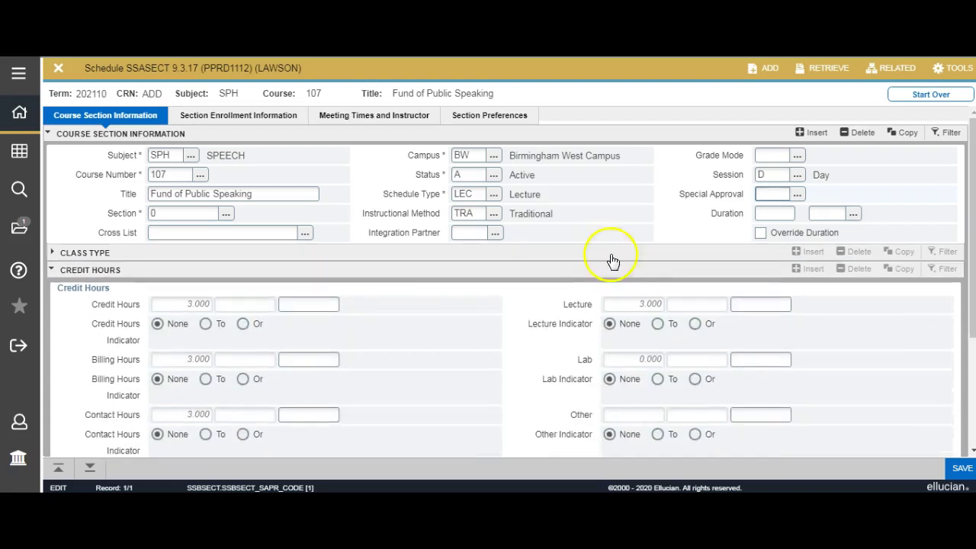
left_click(627, 267)
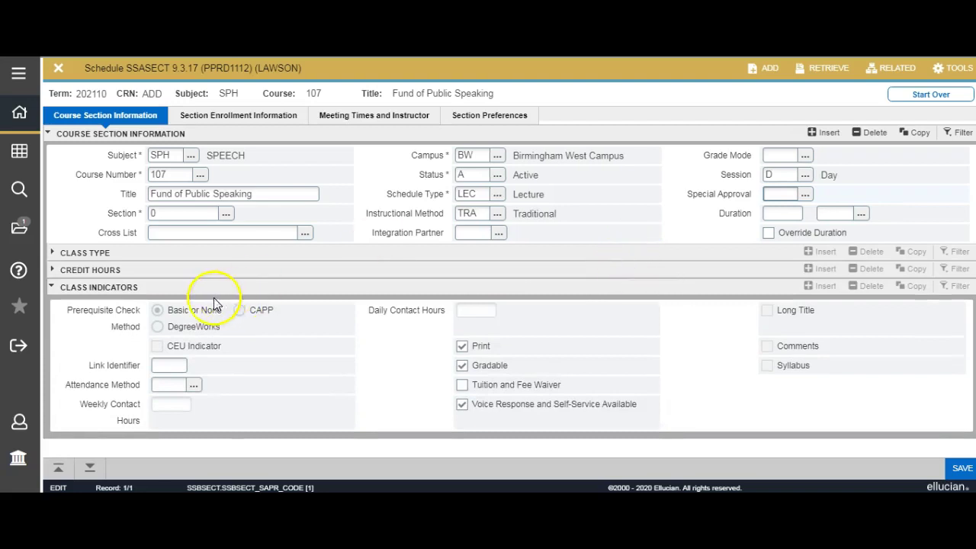
left_click(54, 287)
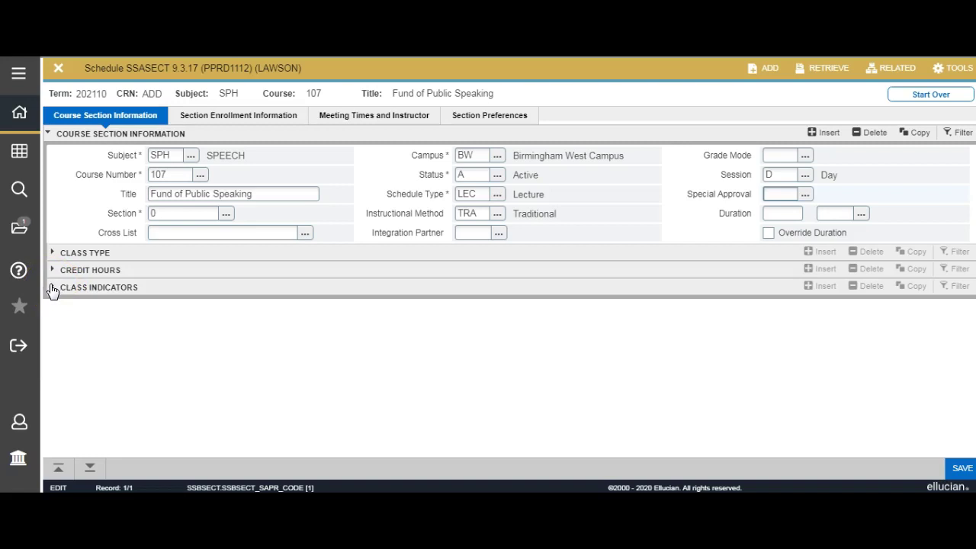
left_click(54, 288)
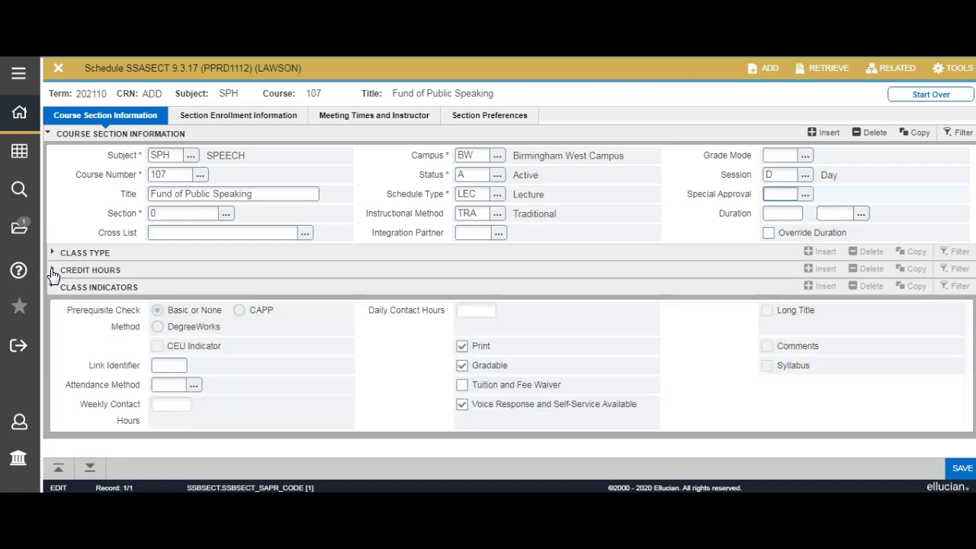
left_click(53, 271)
left_click(54, 255)
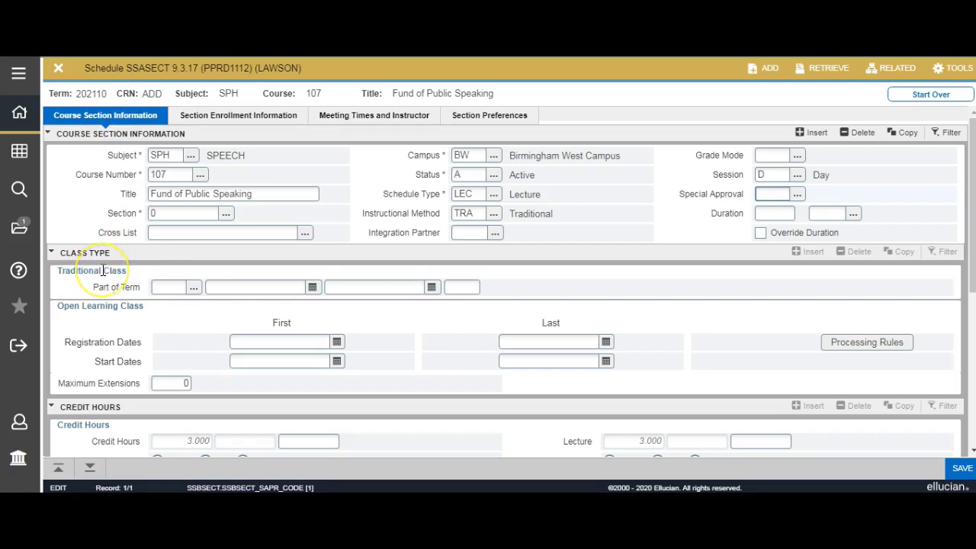
Set the traditional class's part of term to 1, Full Term, from the list of part-of-term codes
left_click(194, 289)
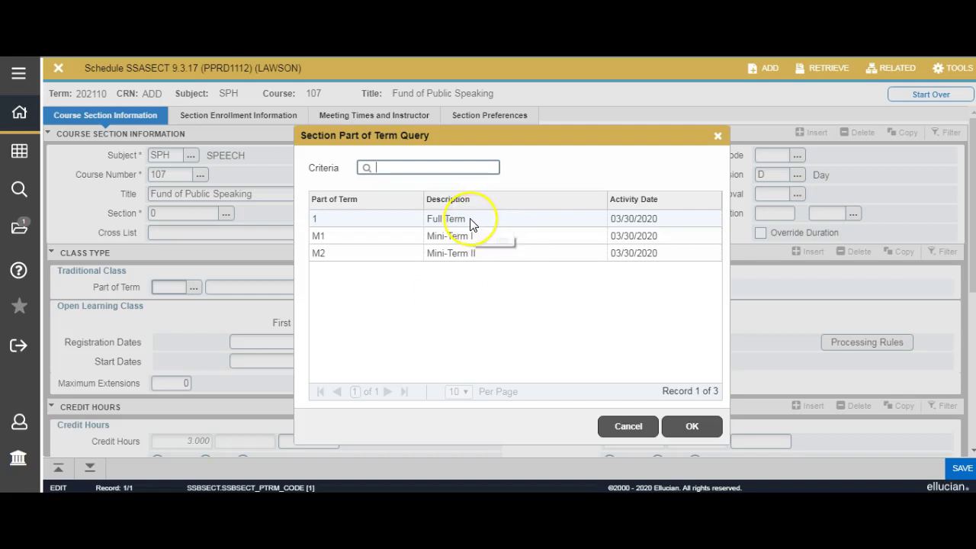
left_click(692, 429)
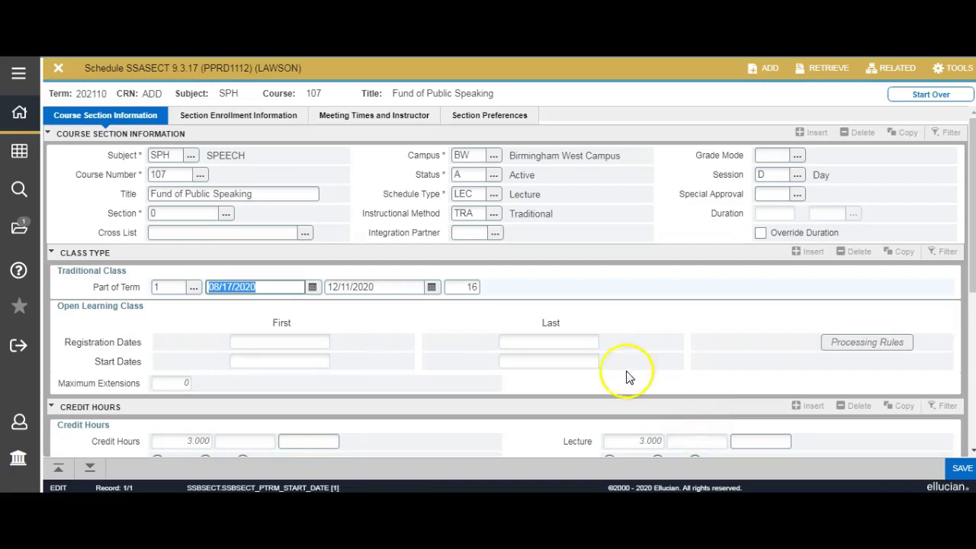
left_click(520, 284)
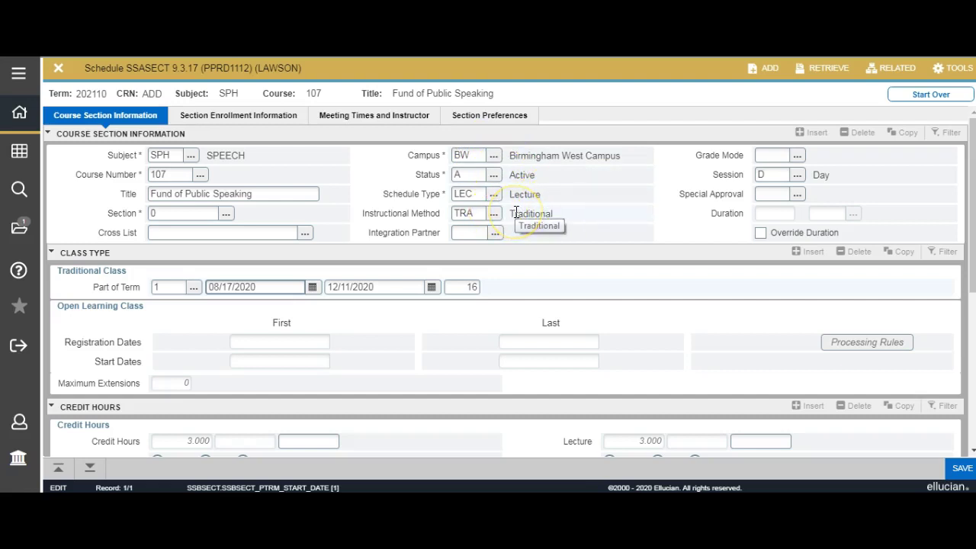
Review the lists of session codes and part-of-term codes, closing each without choosing a different value
left_click(455, 233)
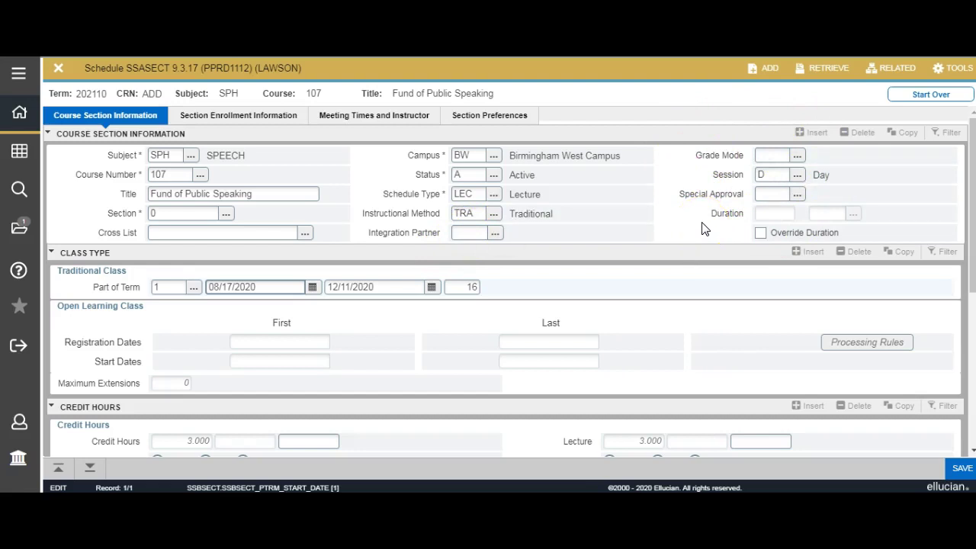
left_click(797, 177)
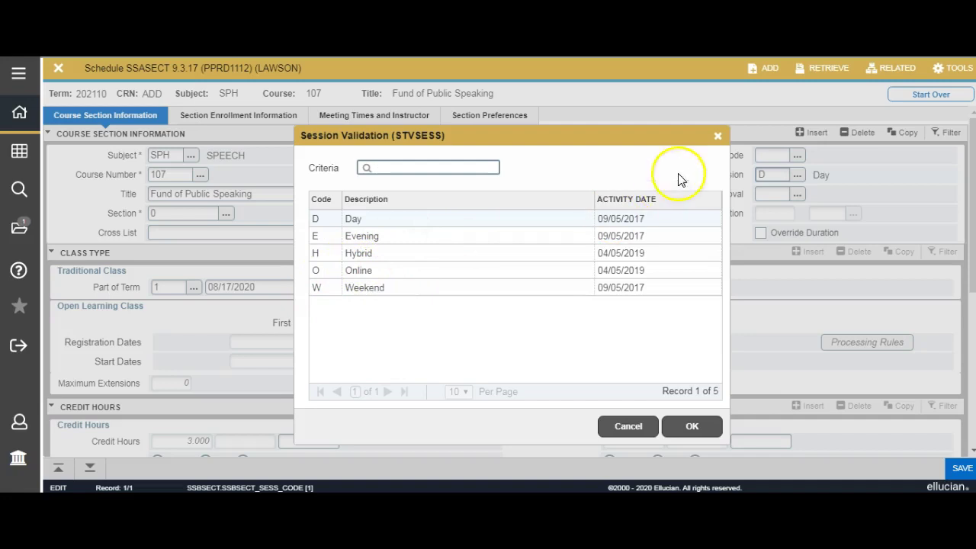
left_click(718, 135)
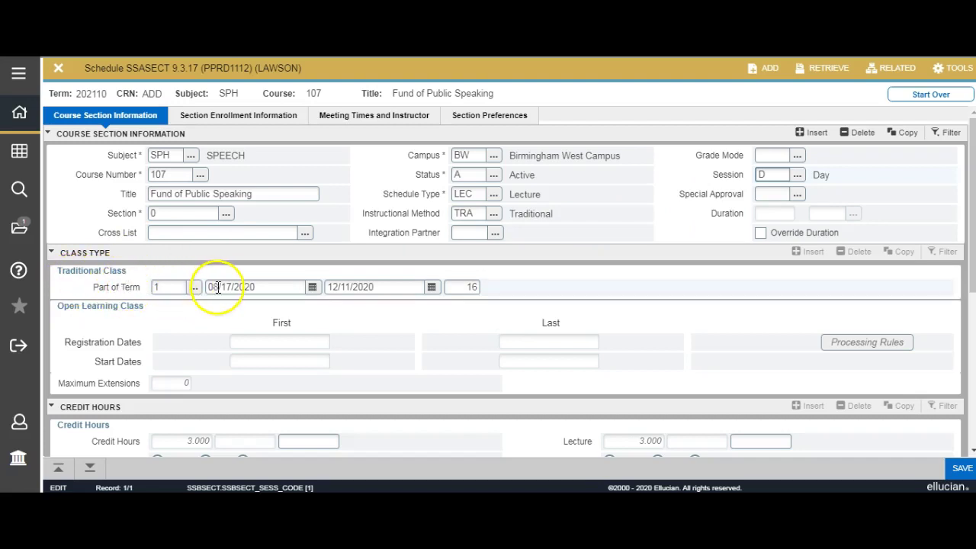
left_click(194, 290)
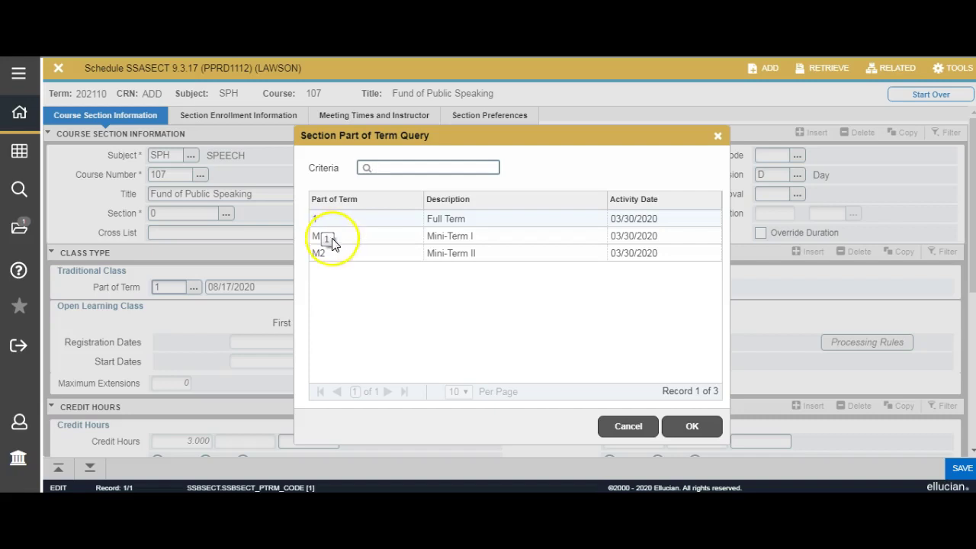
left_click(717, 136)
Change the section's part of term to M1 (Mini-Term I) to load its dates
left_click(172, 288)
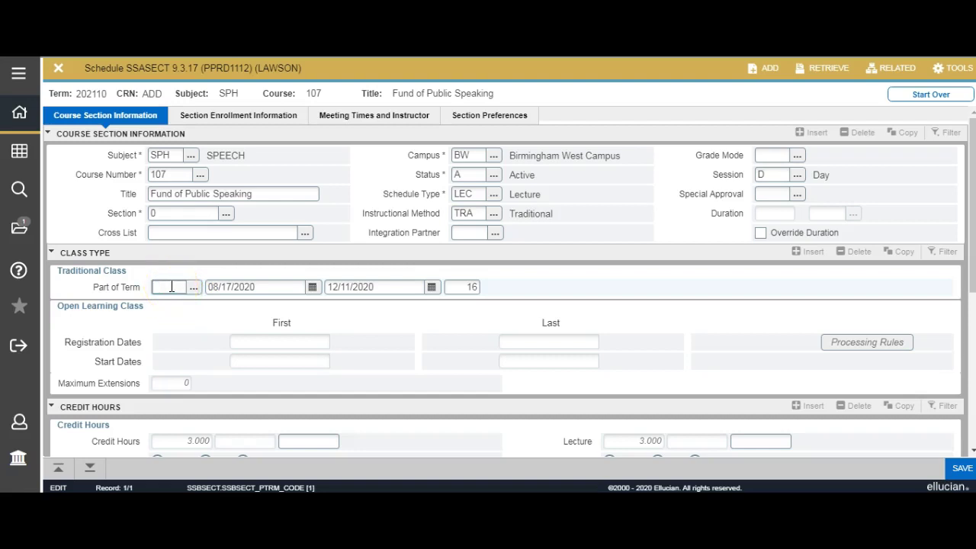
type("M1")
key("Tab")
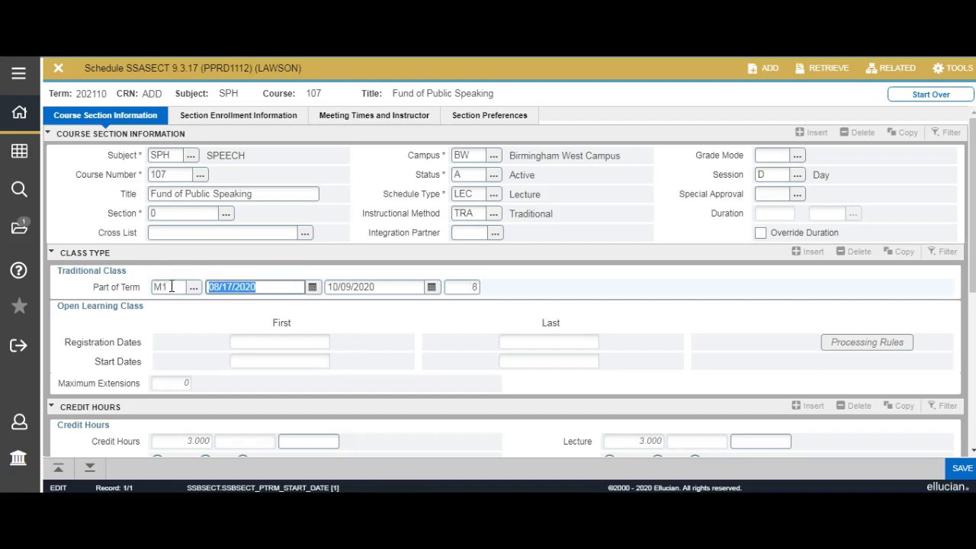
Replace the section's part of term with M2 (Mini-Term II) to load its dates
left_click(160, 286)
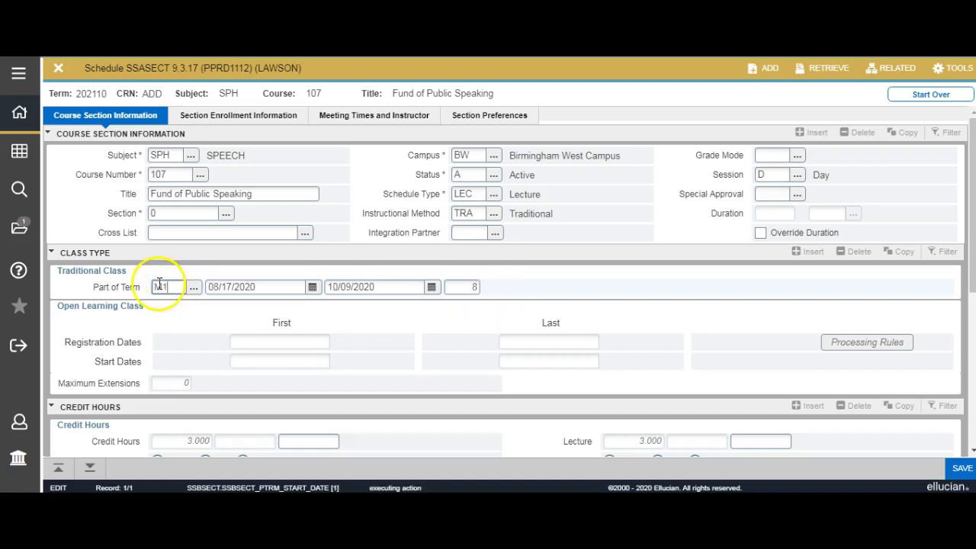
key("BackSpace")
key("BackSpace")
type("M")
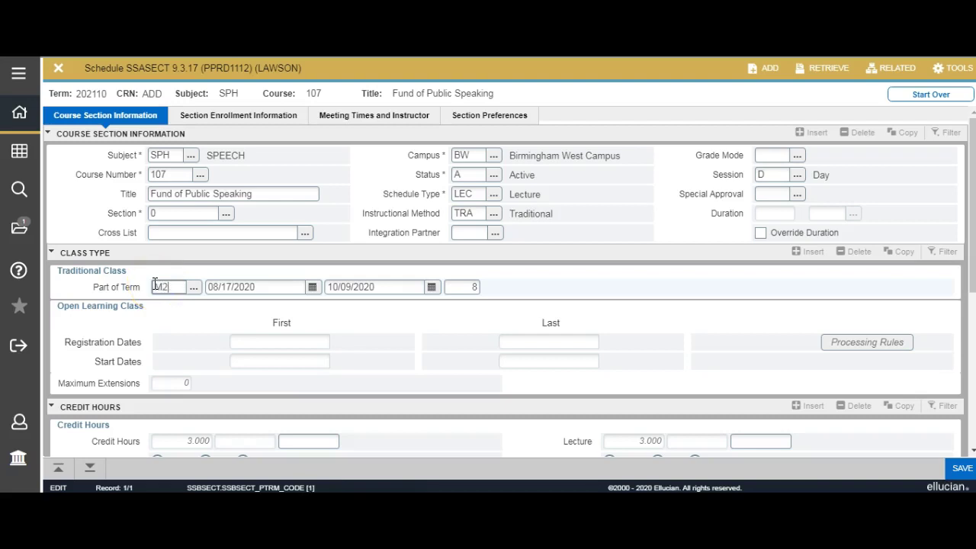
key("Tab")
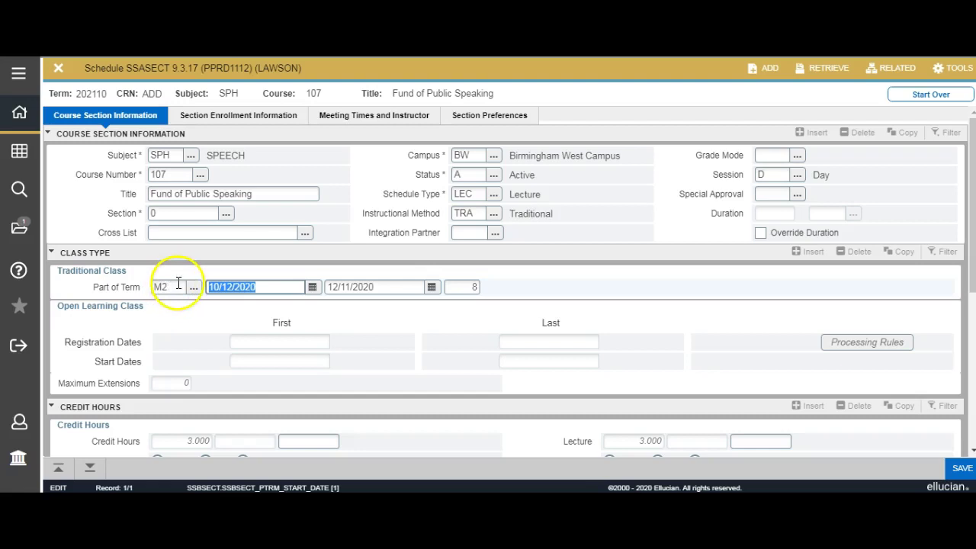
Set the section's part of term back to 1, the full term
left_click(157, 287)
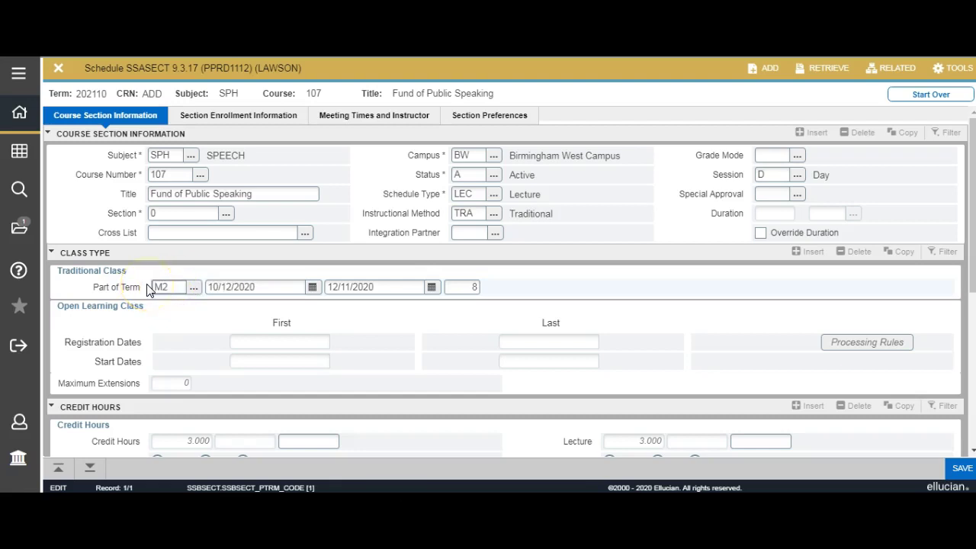
key("Delete")
key("Delete")
type("1")
key("Tab")
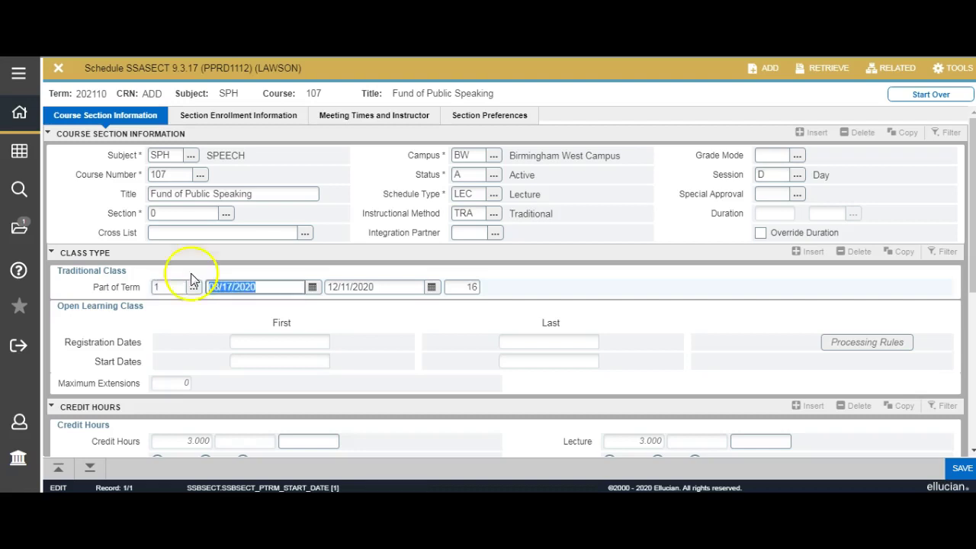
left_click(566, 297)
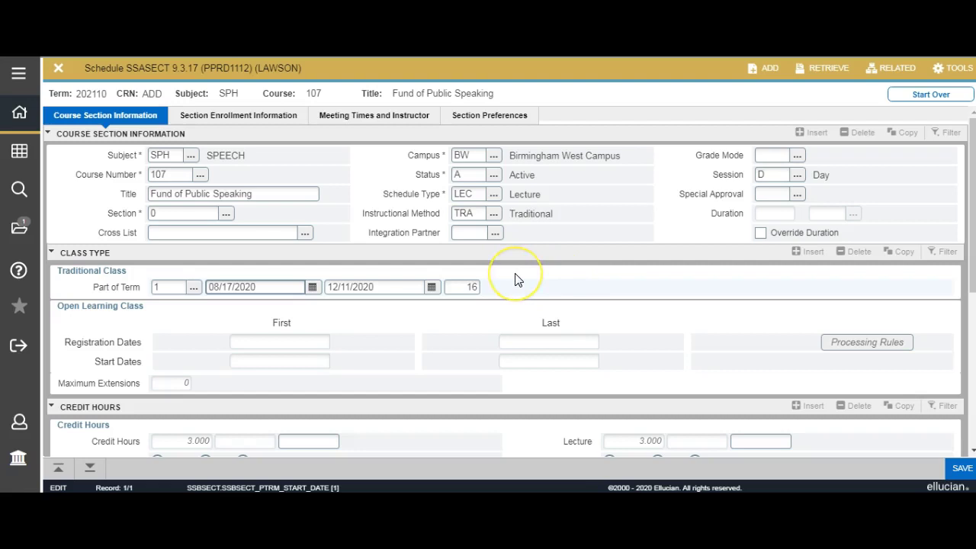
Save the new SPH 107 course section so that it gets its CRN
left_click(637, 284)
key("F10")
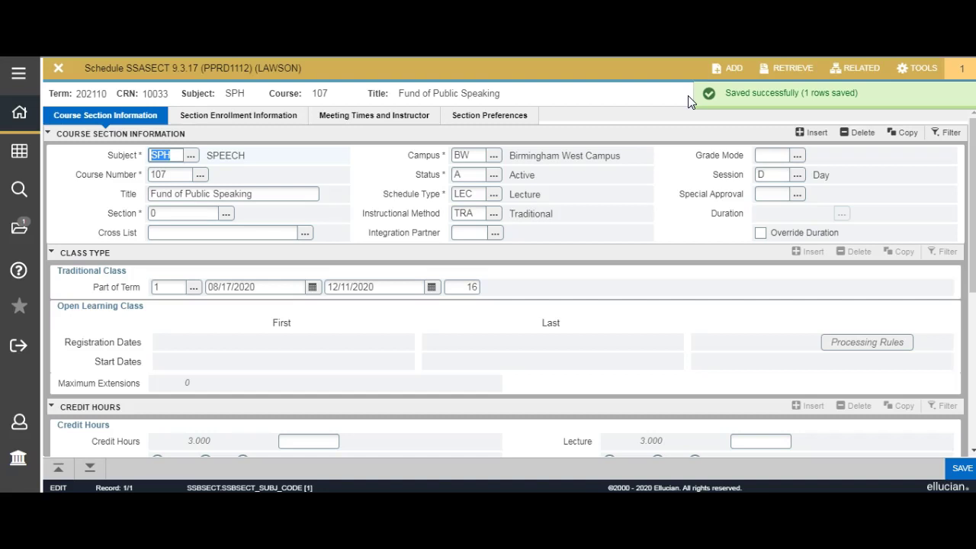
left_click(578, 187)
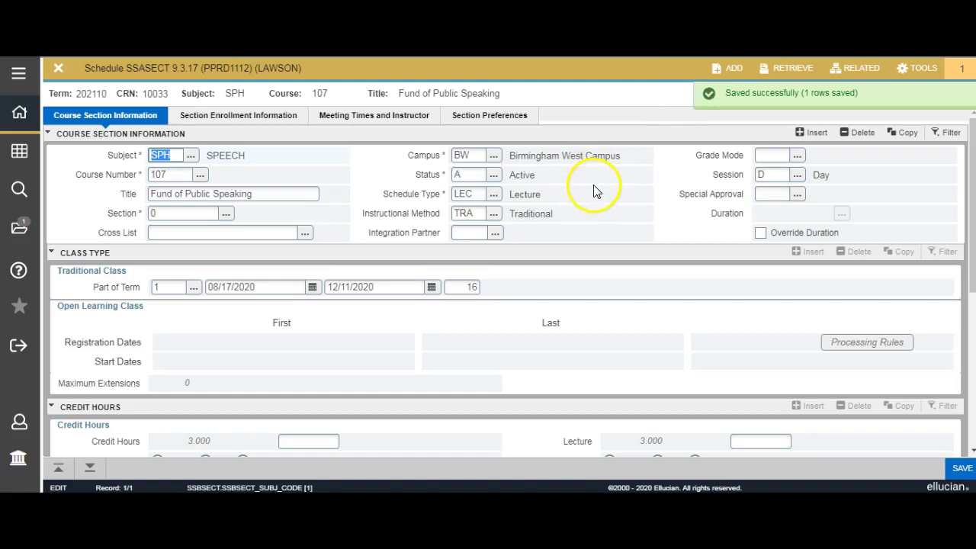